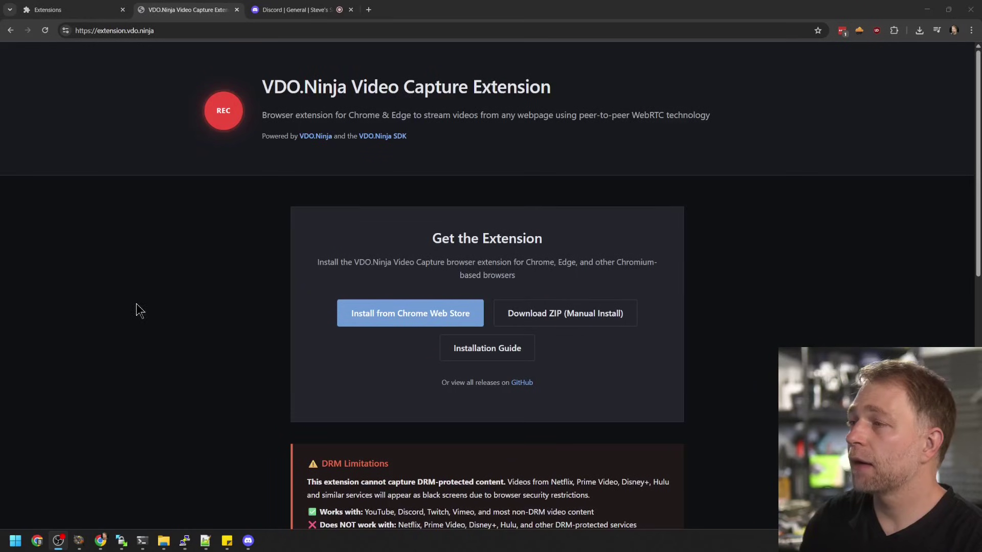
Add VDO.Ninja Video Capture to Chrome from its Web Store listing and confirm the install
click(436, 324)
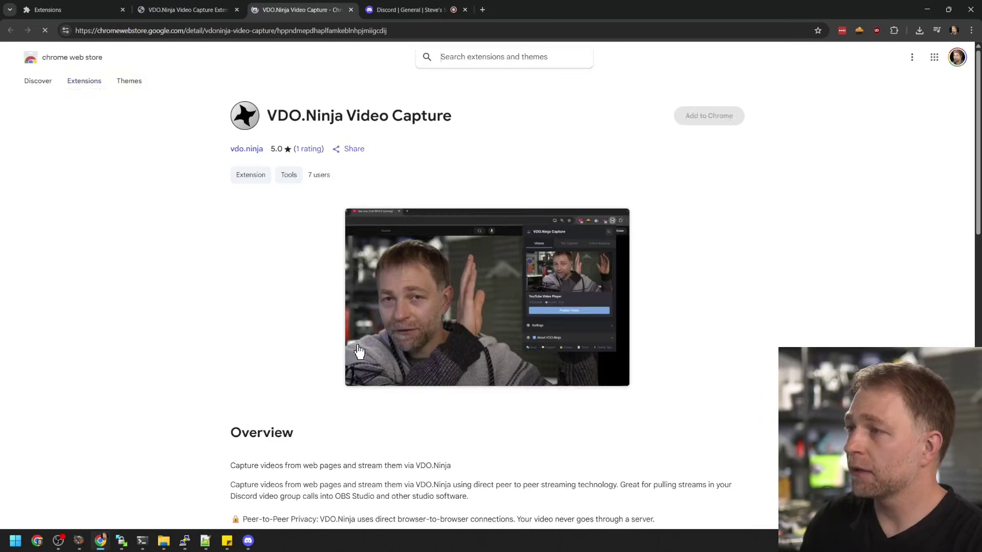
click(234, 4)
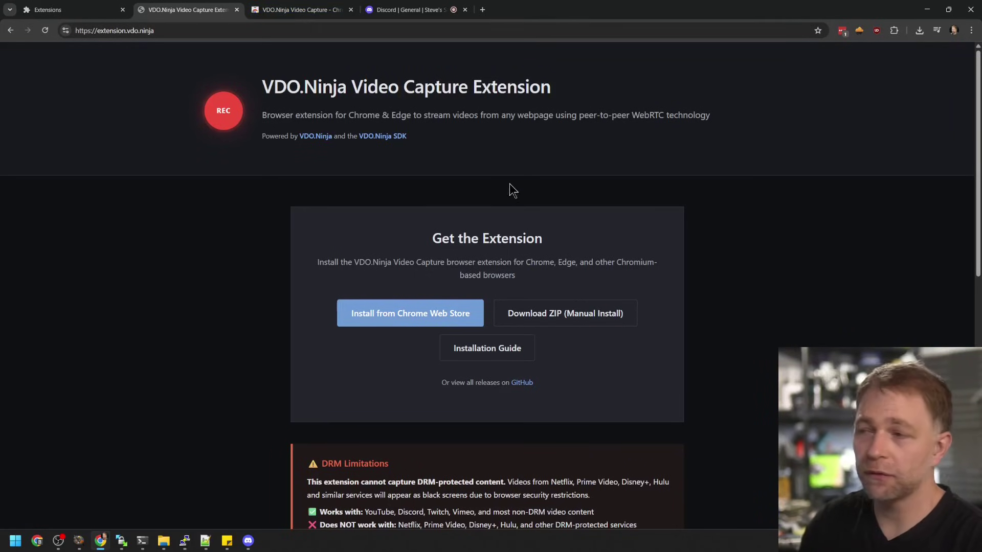
scroll(424, 231, down, 1)
scroll(424, 231, down, 5)
scroll(425, 231, up, 5)
click(296, 9)
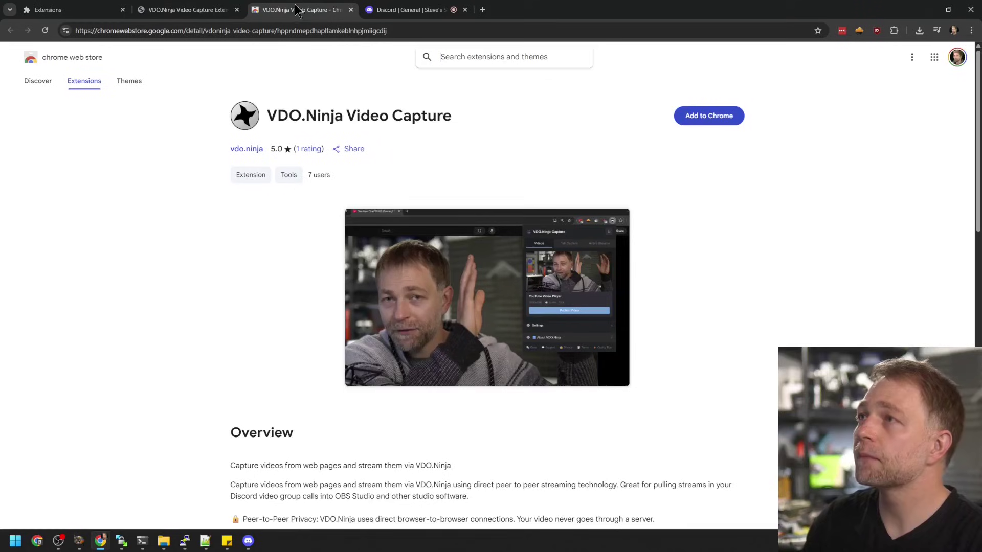
click(719, 126)
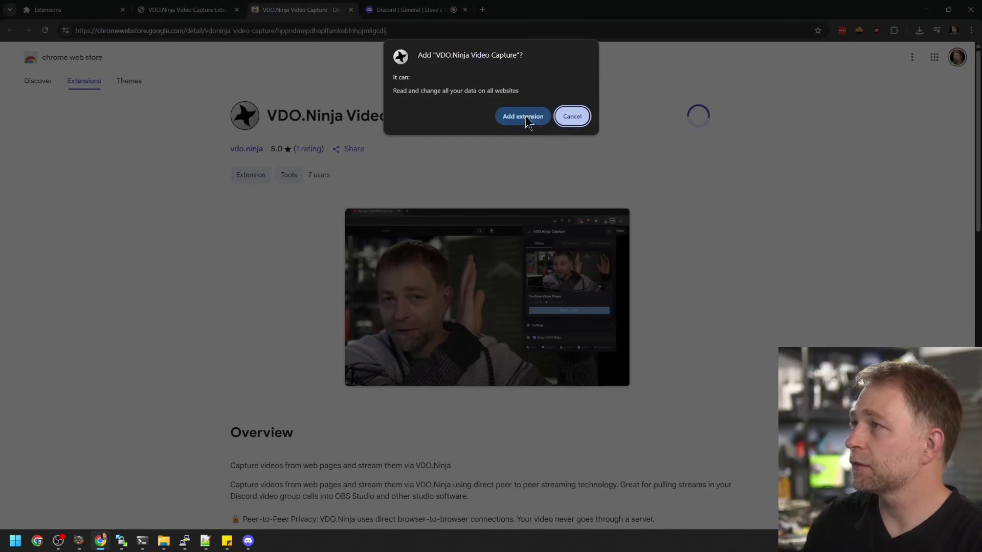
click(523, 116)
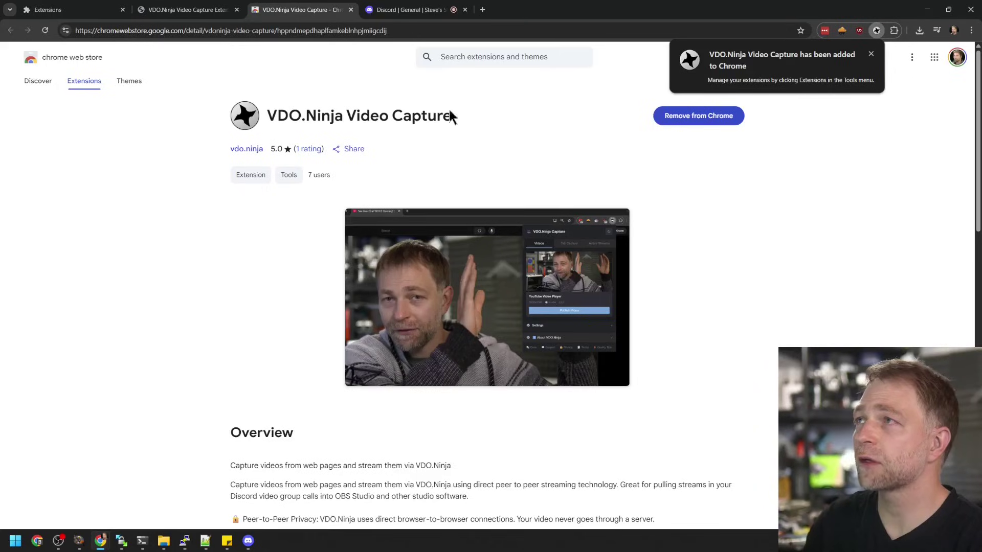
Reload the Discord call page, dismiss the Interaction Required prompt, and turn the camera back on
click(409, 10)
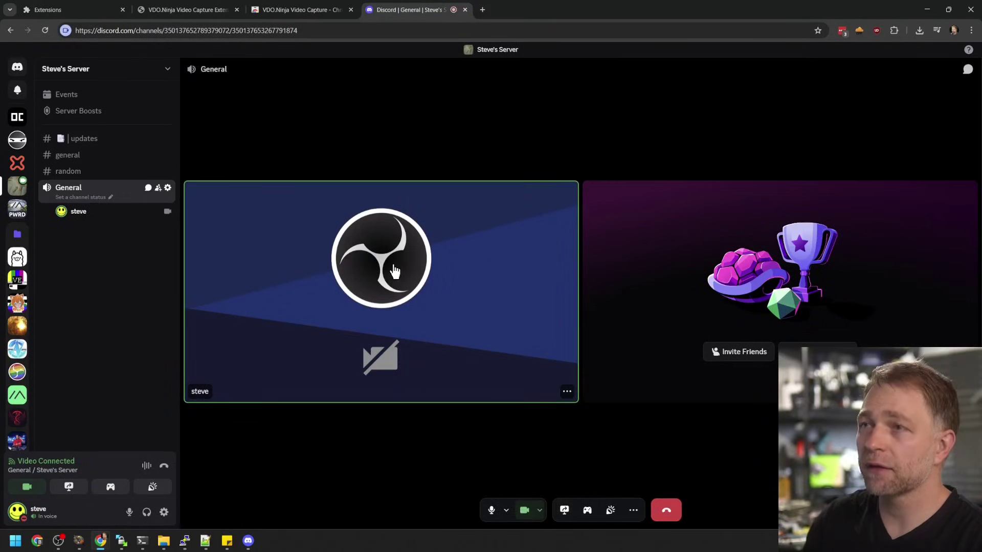
click(47, 33)
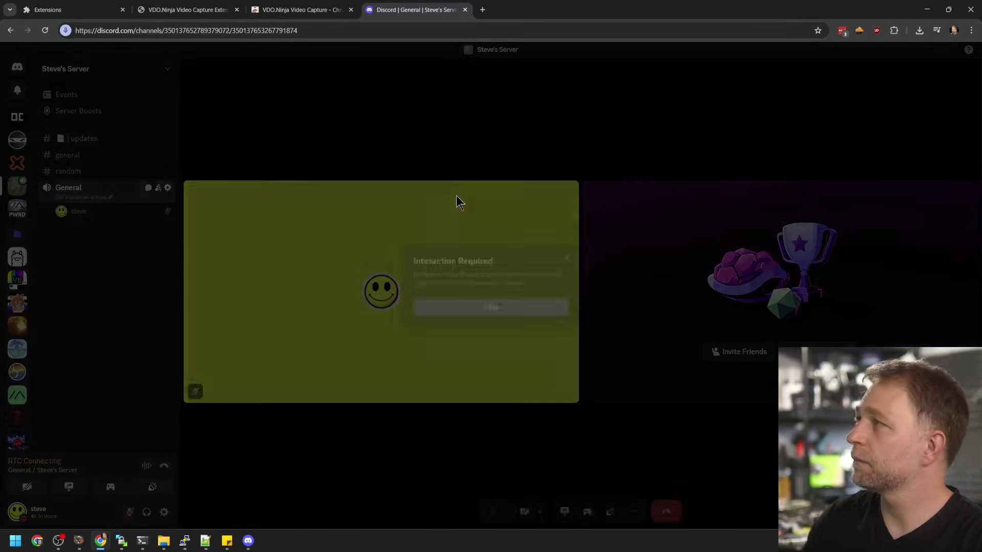
click(505, 316)
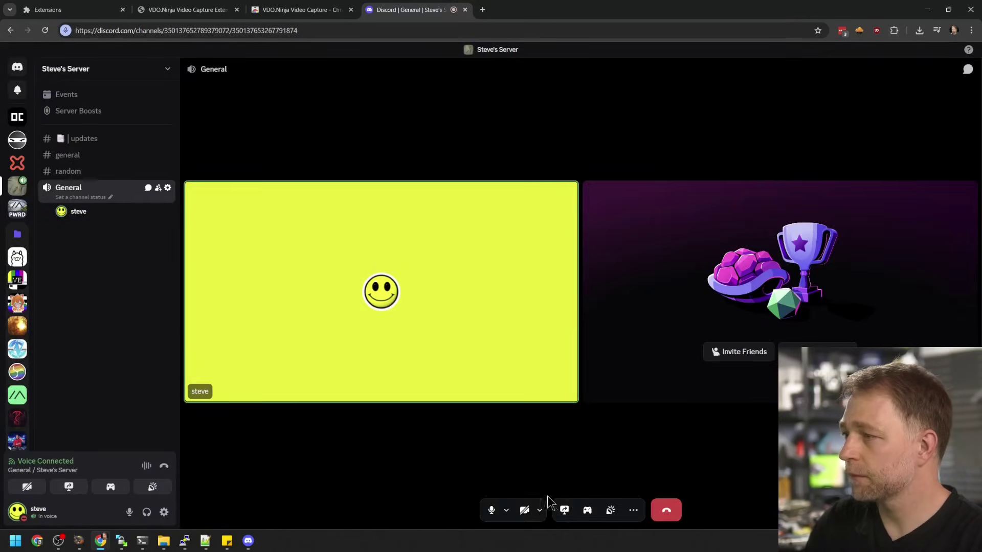
click(525, 511)
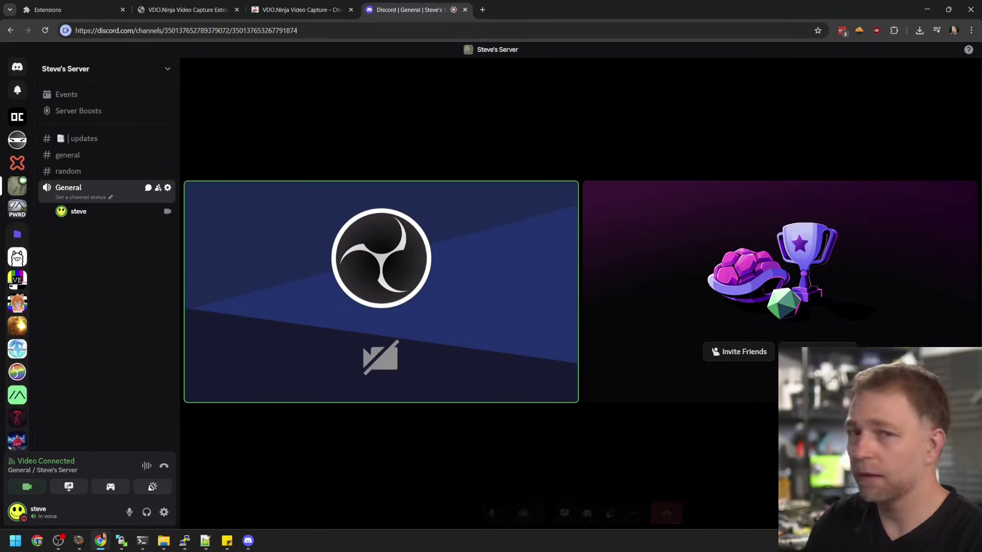
key(alt+Tab)
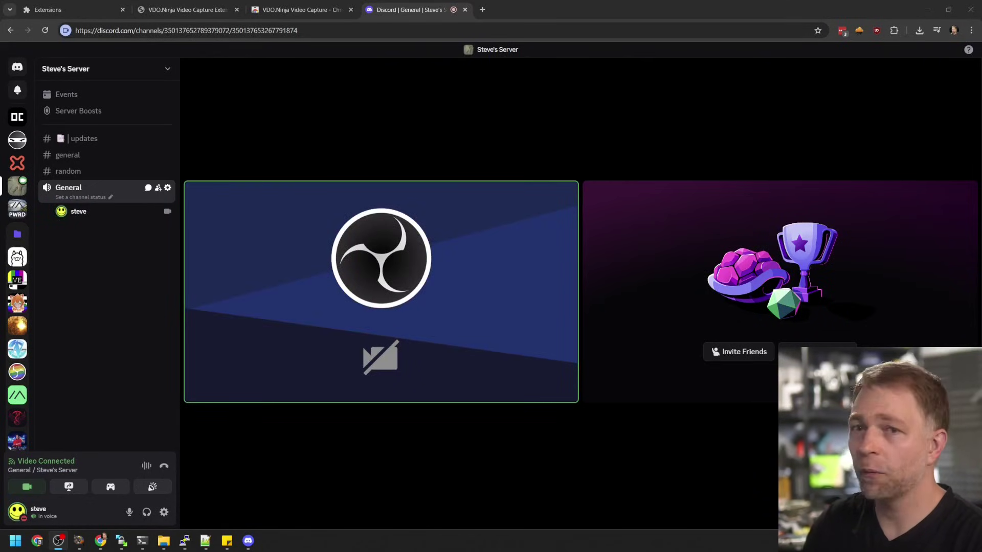
mouse_move(542, 243)
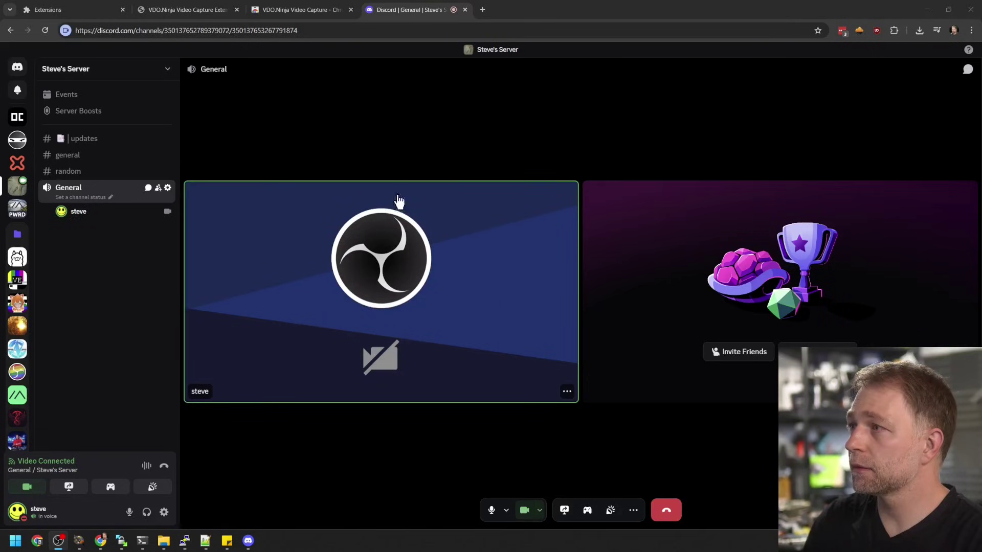
Pin VDO.Ninja Video Capture to the Chrome toolbar from the Extensions menu
click(919, 30)
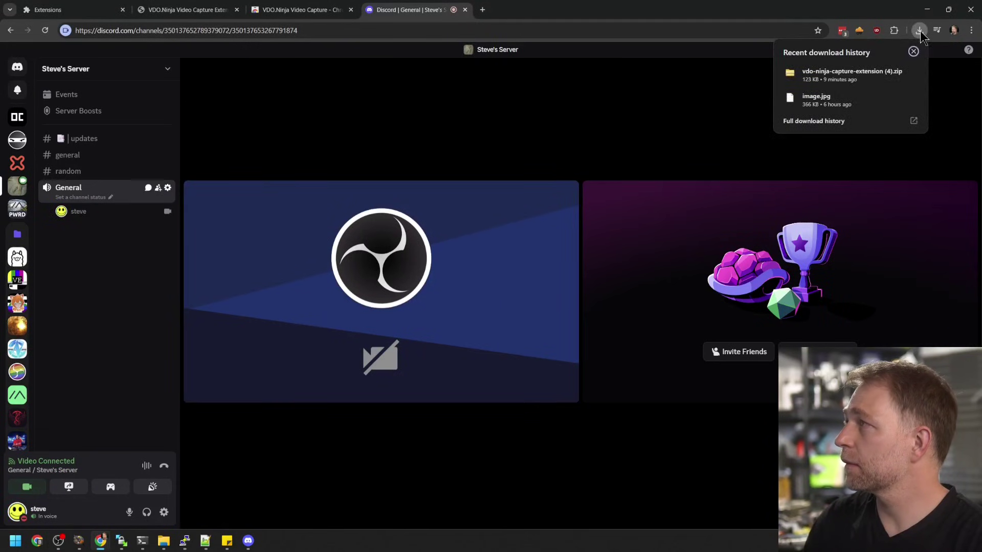
click(893, 30)
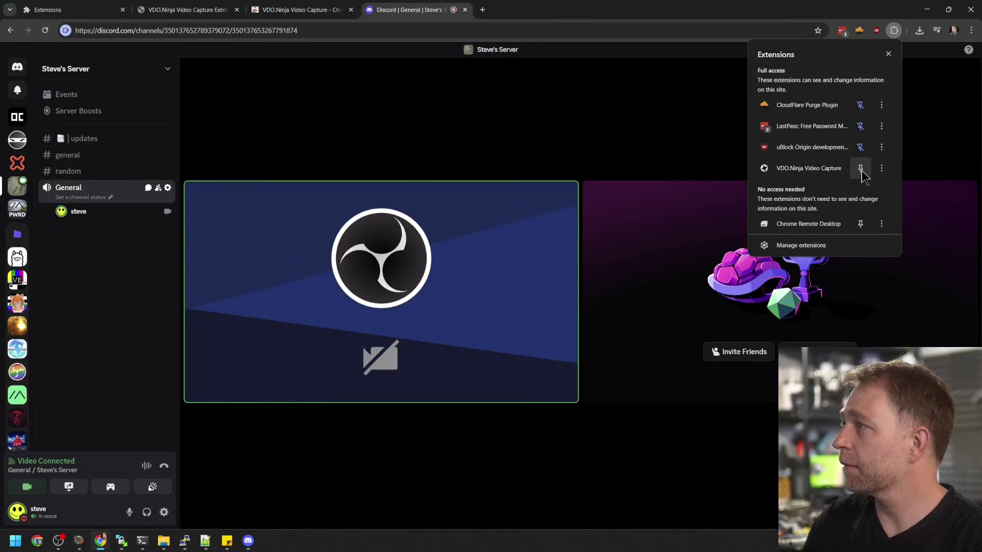
click(861, 169)
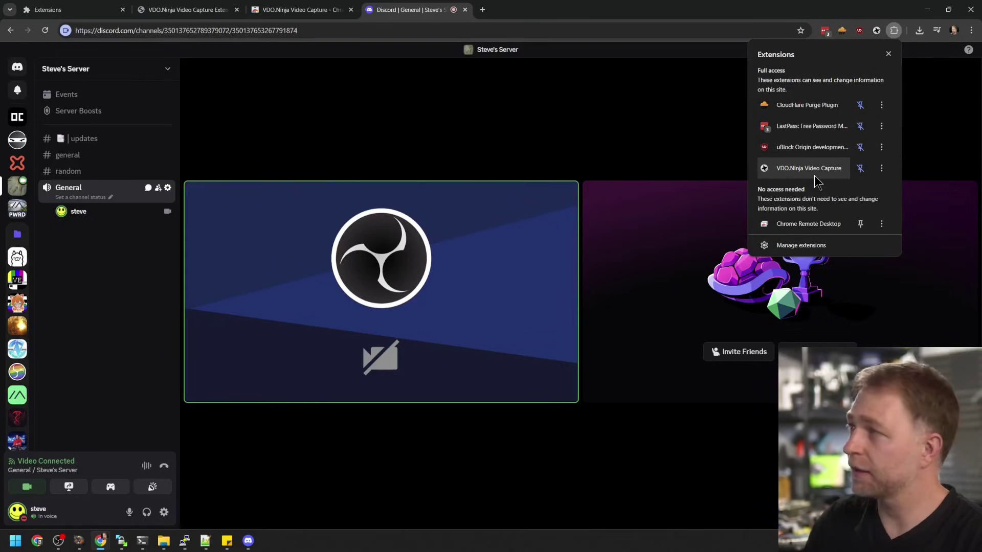
click(893, 31)
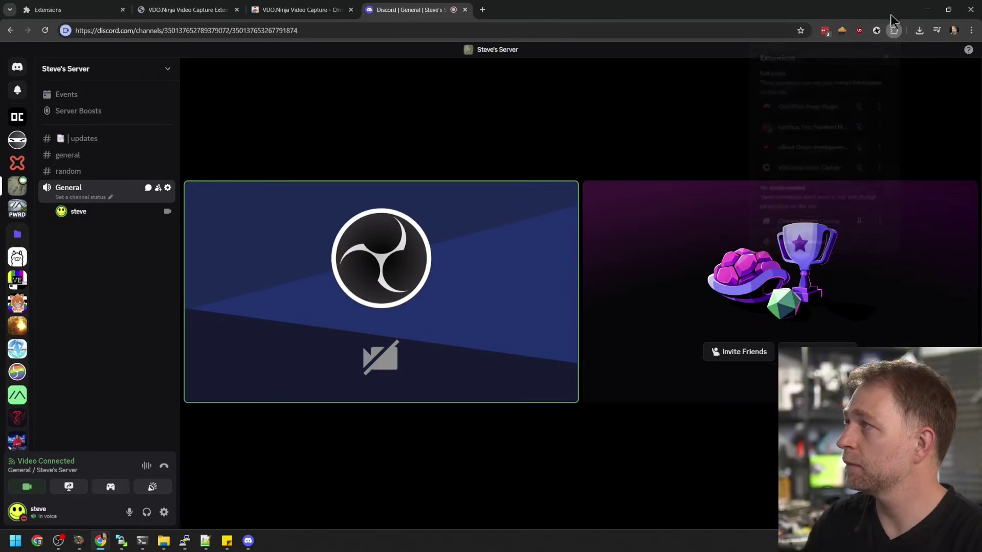
Open the capture panel and keep VP9 as the video codec in Settings
click(876, 31)
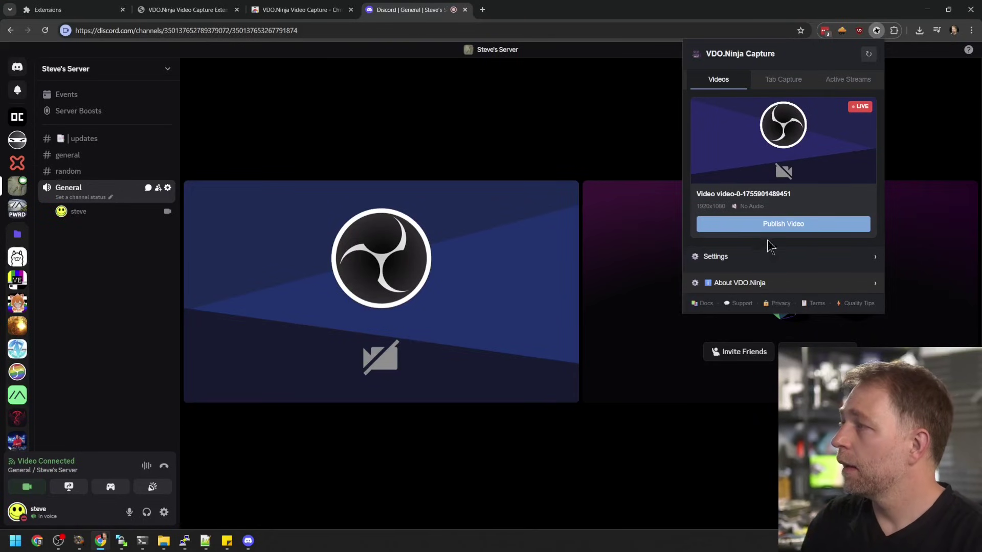
click(764, 257)
scroll(782, 264, down, 4)
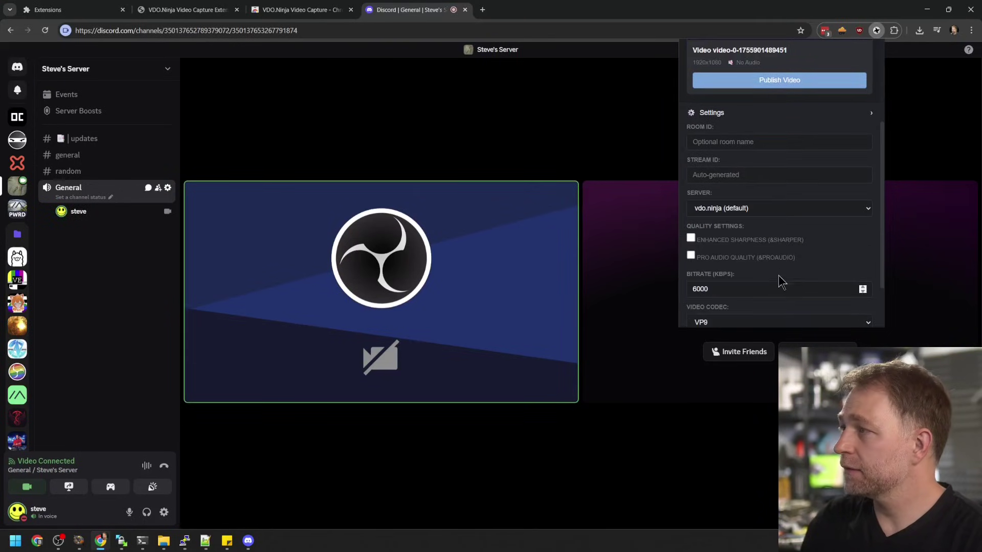
click(746, 275)
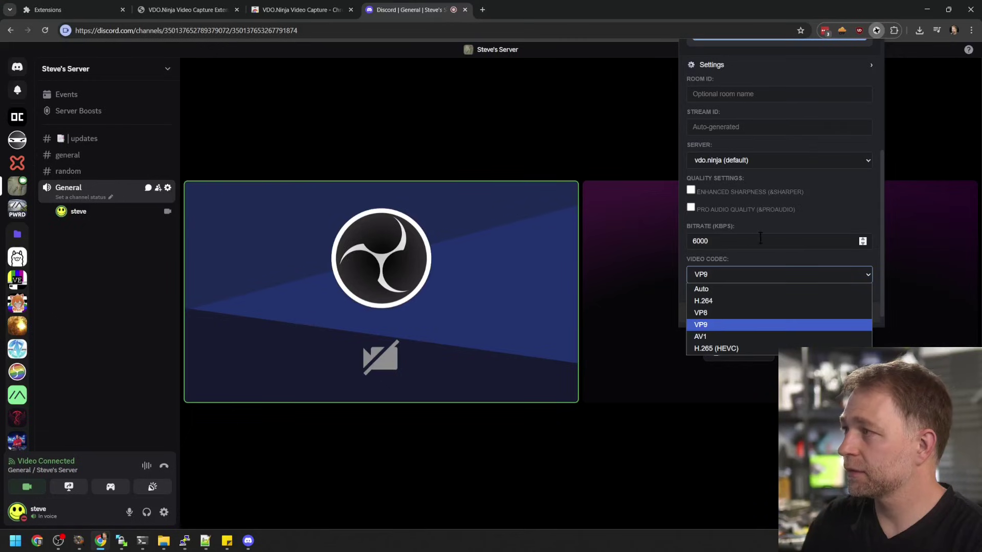
click(795, 185)
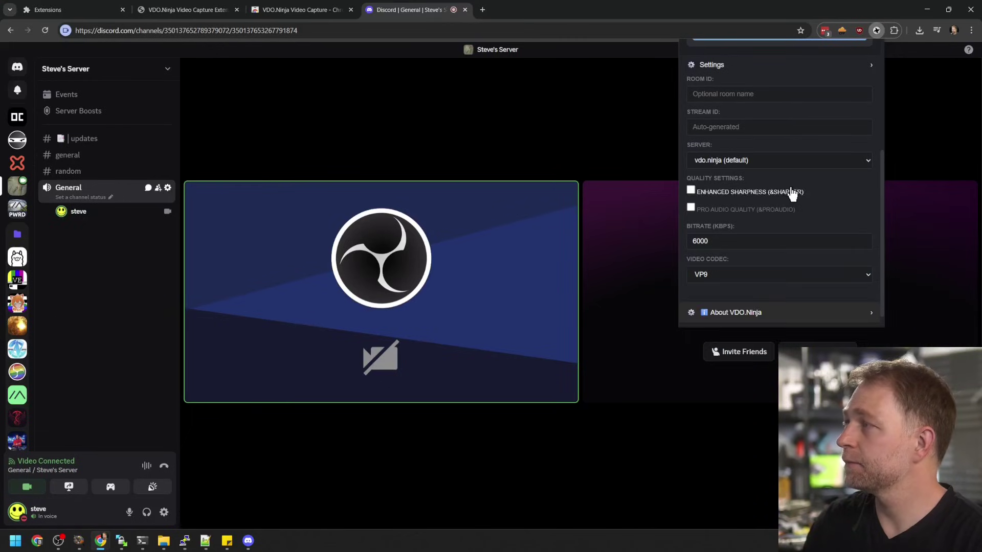
scroll(757, 215, up, 2)
scroll(719, 240, up, 2)
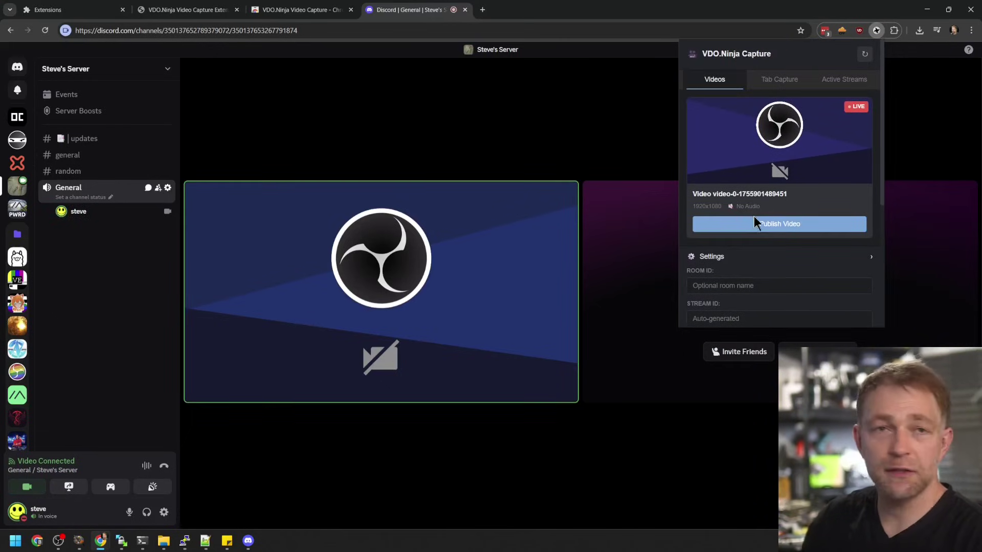
Publish the Discord call's OBS video and open its Direct View link in a new tab
click(769, 228)
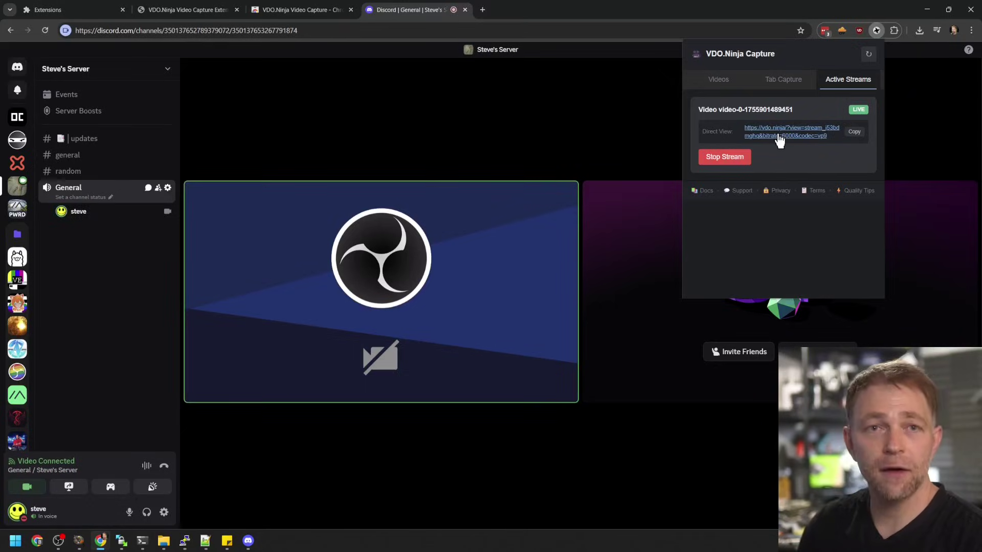
click(777, 136)
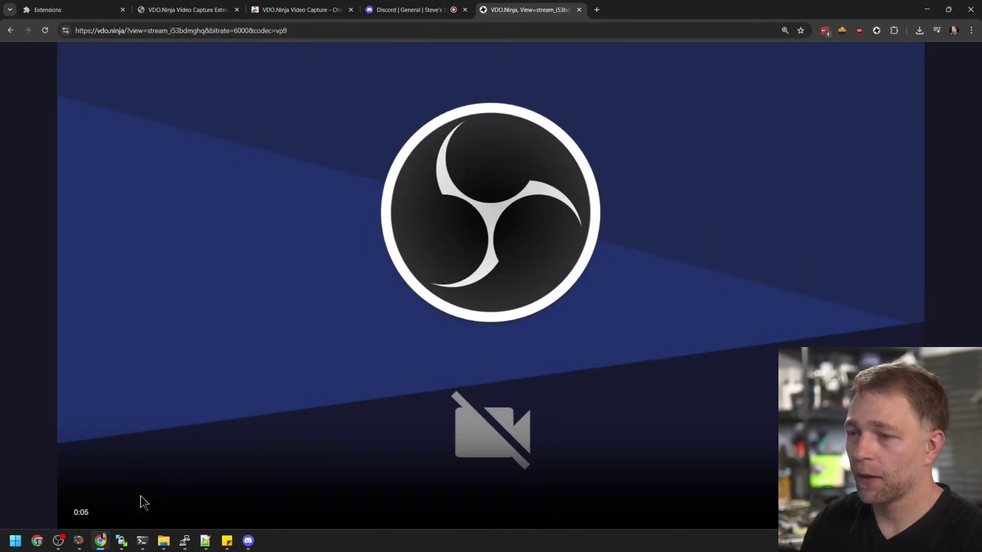
Bring up OBS Studio, dismiss the already-running warning, and select the vdo.ninja view URL
click(59, 541)
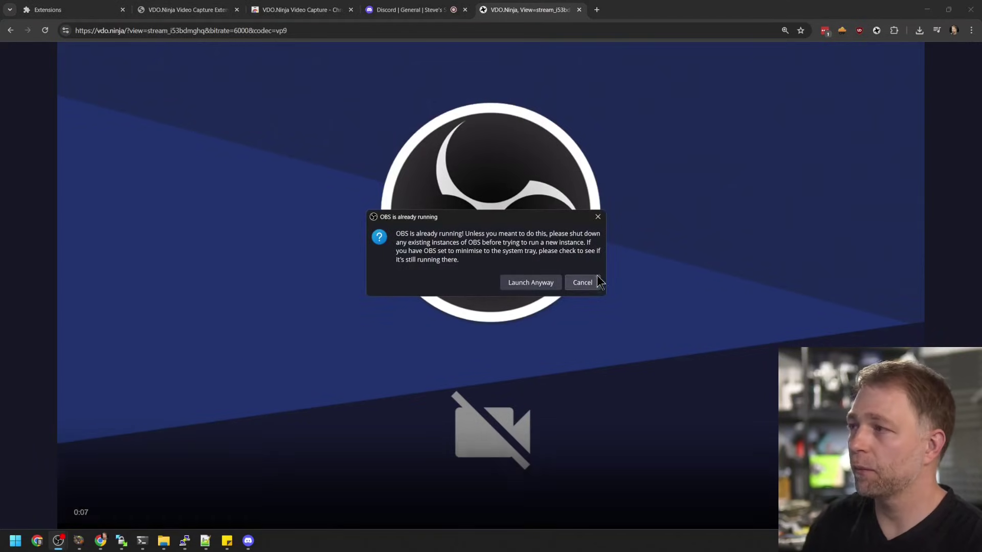
click(593, 281)
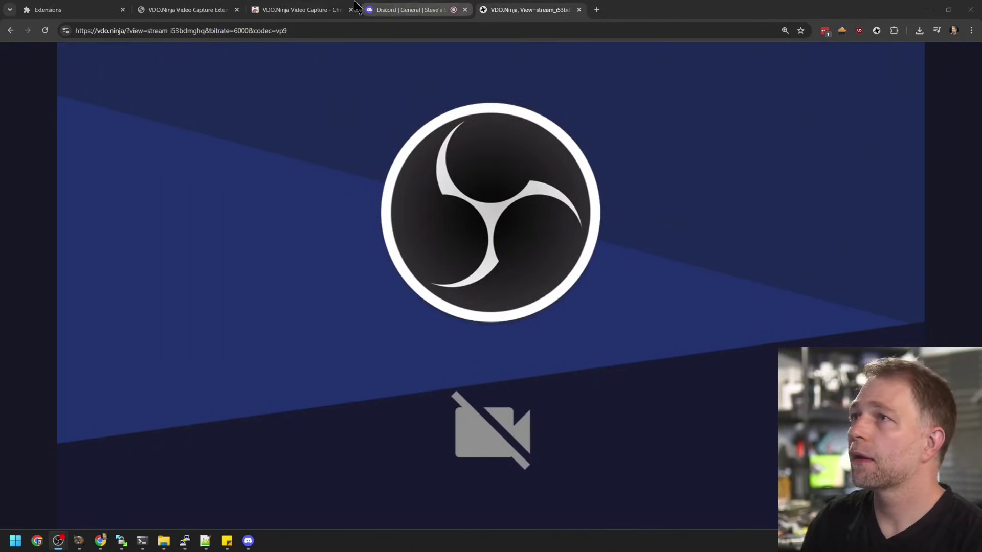
click(308, 24)
key(ctrl+c)
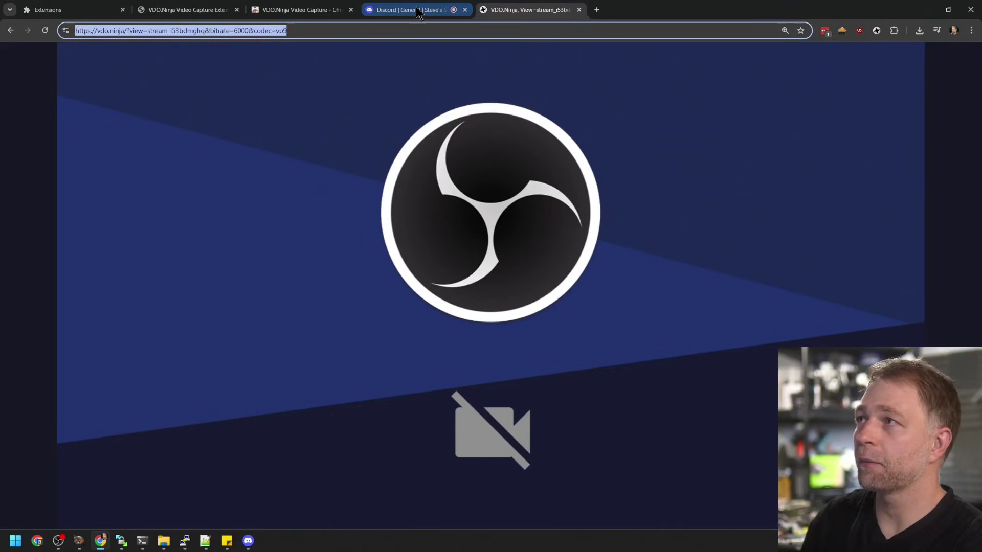
Add an OBS Browser source with the pasted view URL and OBS-controlled audio, then shrink and centre it
click(58, 540)
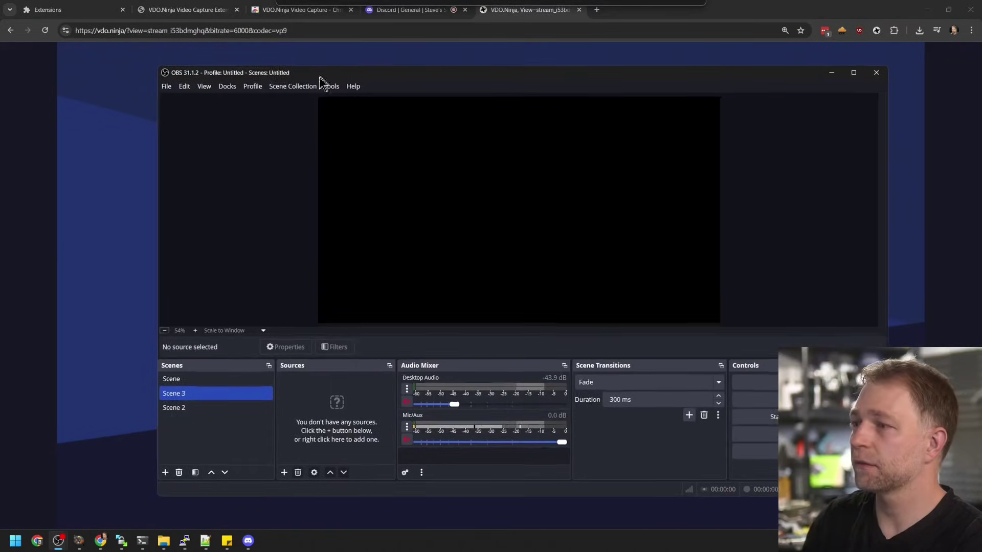
click(280, 473)
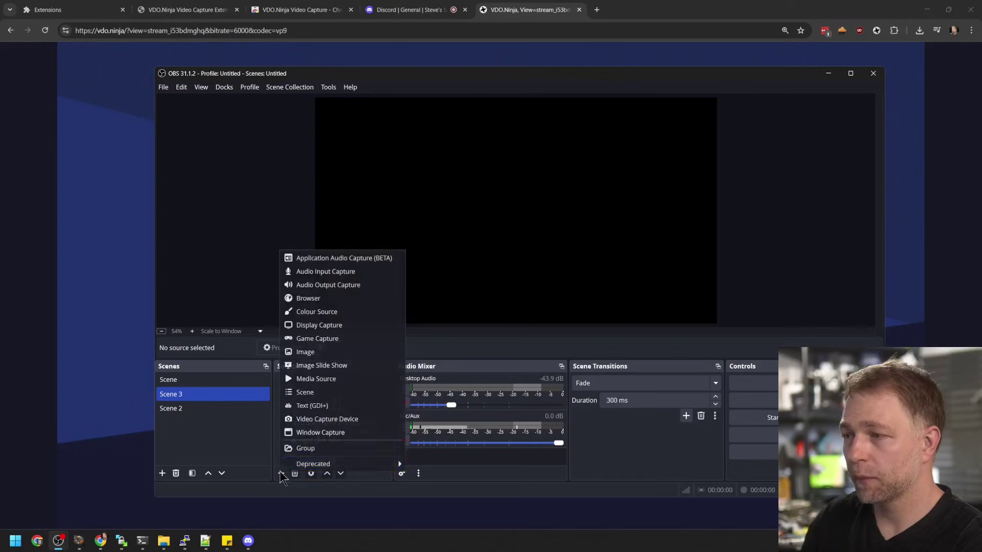
click(361, 301)
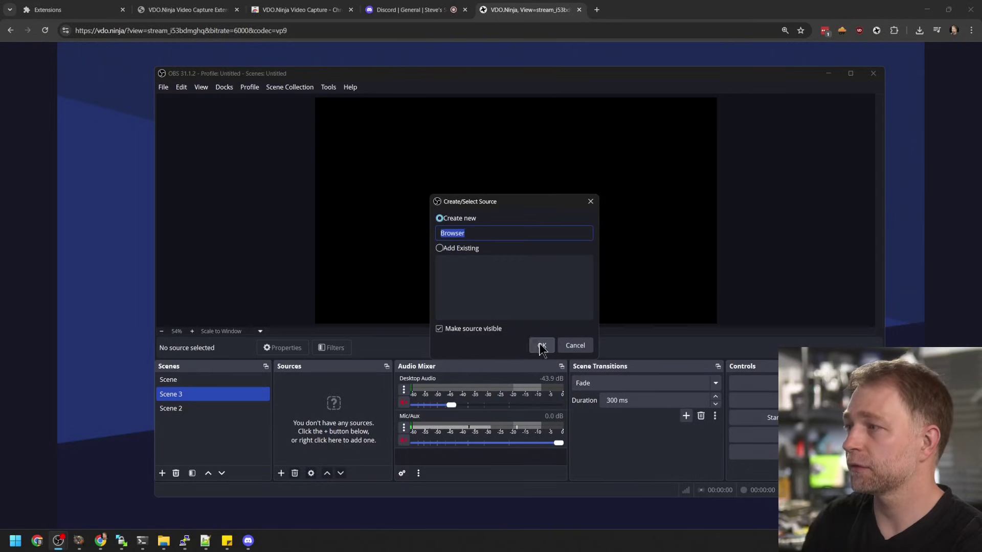
click(541, 345)
triple_click(466, 300)
key(ctrl+v)
click(445, 320)
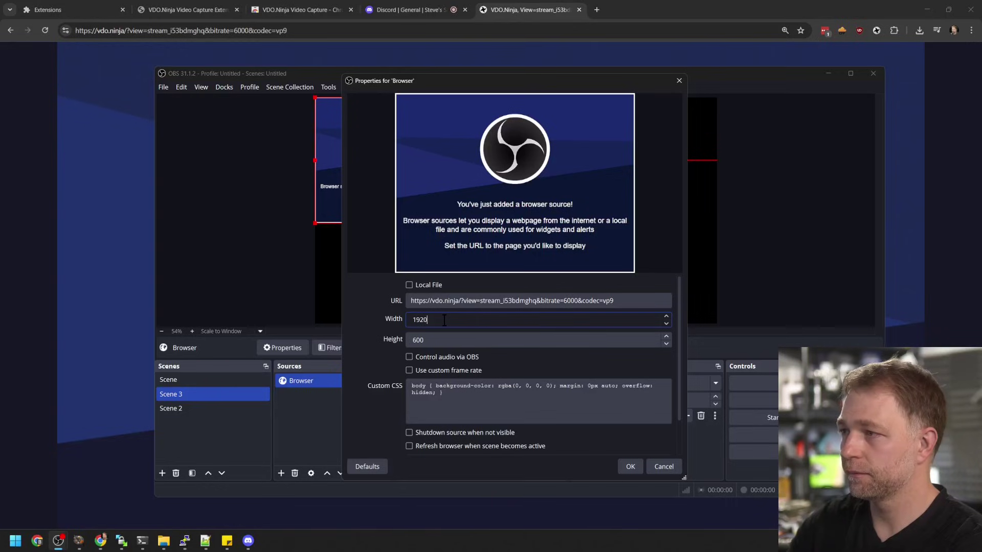
key(Tab)
click(439, 357)
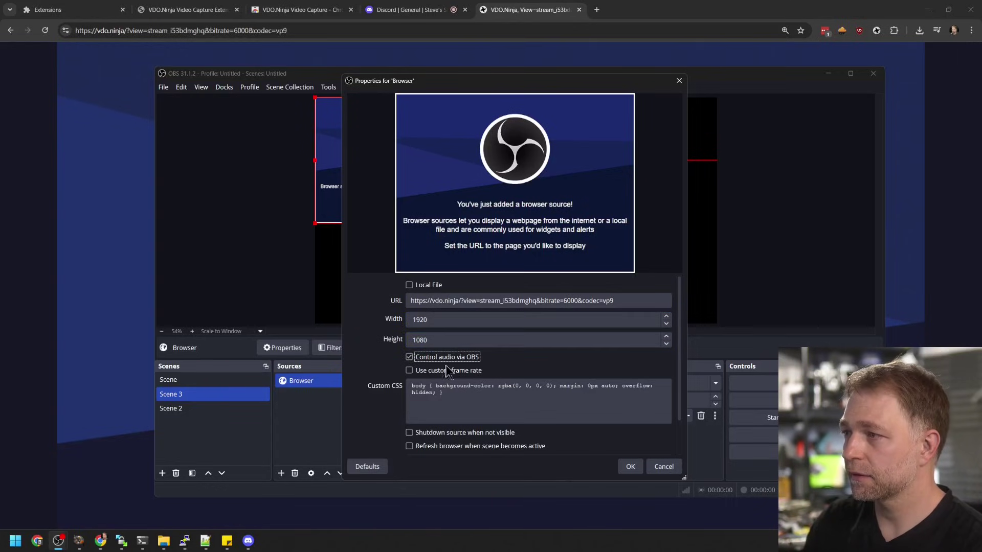
click(632, 466)
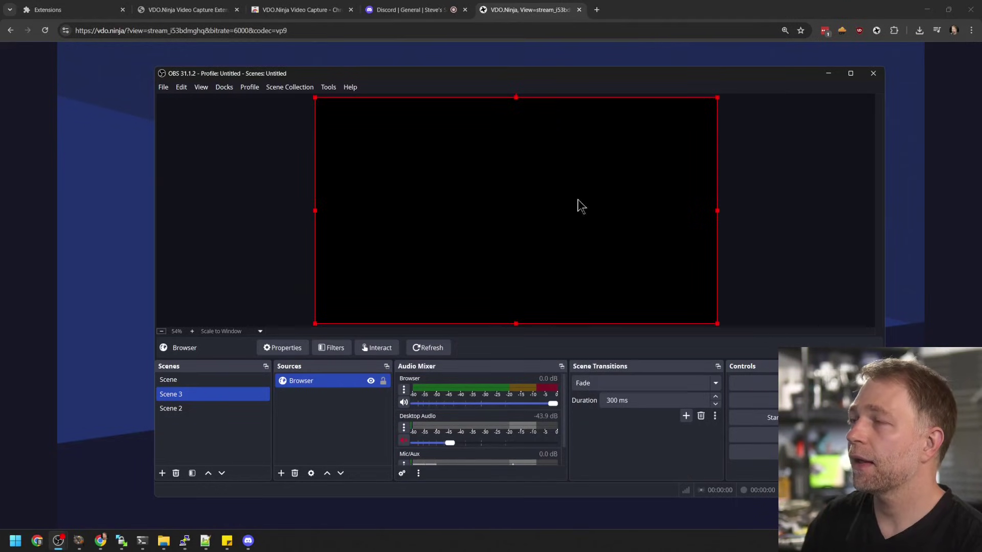
drag(718, 323, 499, 218)
drag(433, 175, 513, 229)
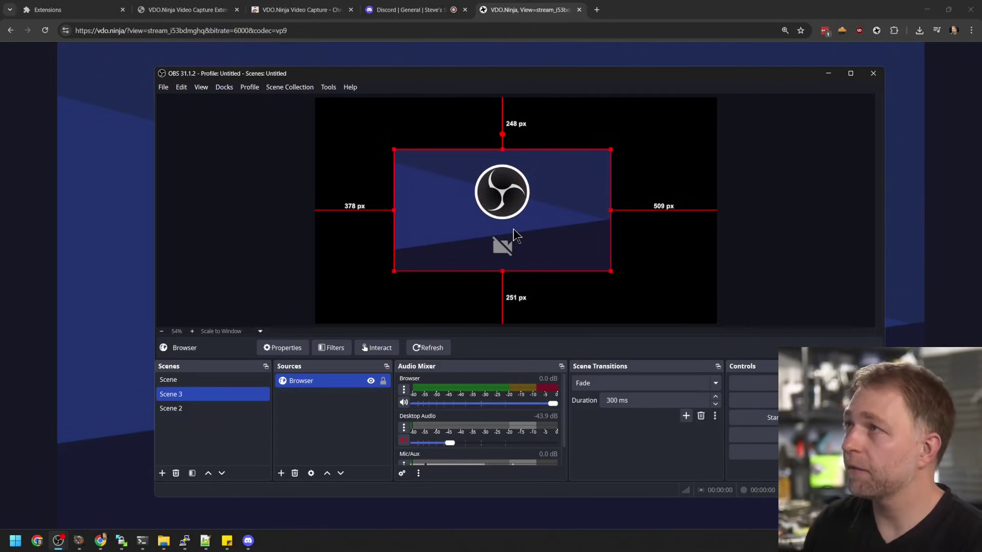
Close the VDO.Ninja viewer tab beside the Discord call, then shrink and hide the OBS window
drag(409, 74, 981, 103)
click(419, 8)
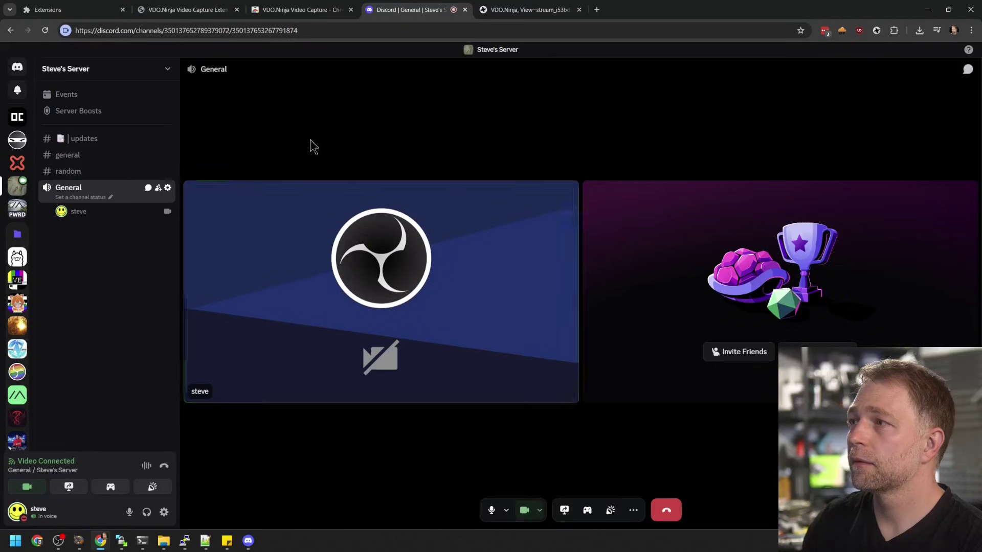
click(579, 10)
drag(981, 225, 478, 124)
drag(262, 115, 538, 221)
drag(627, 228, 597, 161)
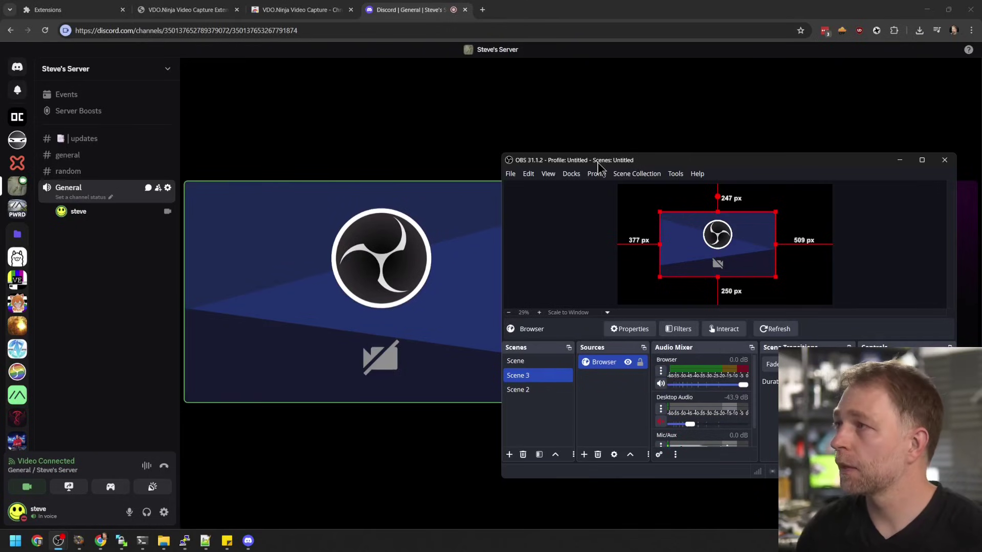
key(alt+Tab)
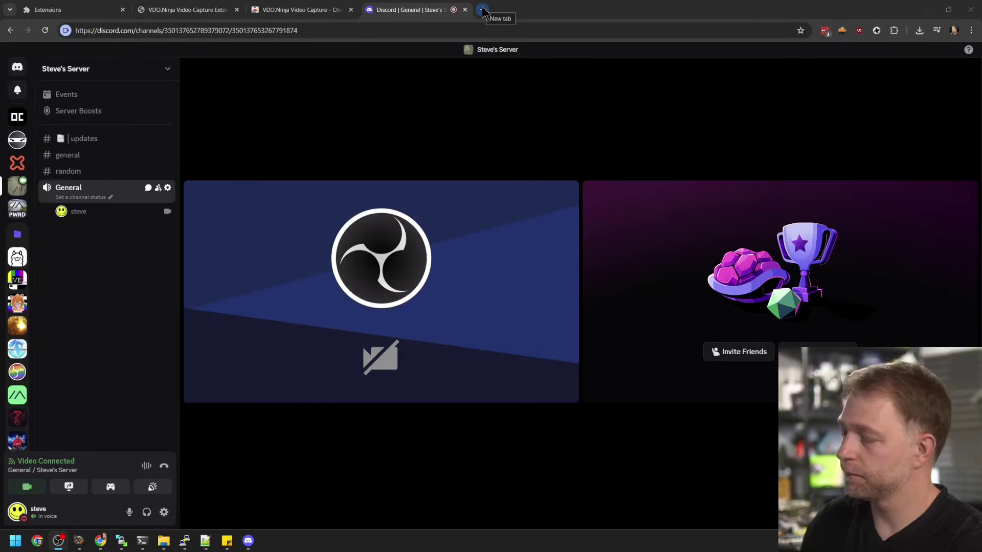
Open twitch.tv/shroud in a new tab and publish its video through VDO.Ninja Capture
click(483, 11)
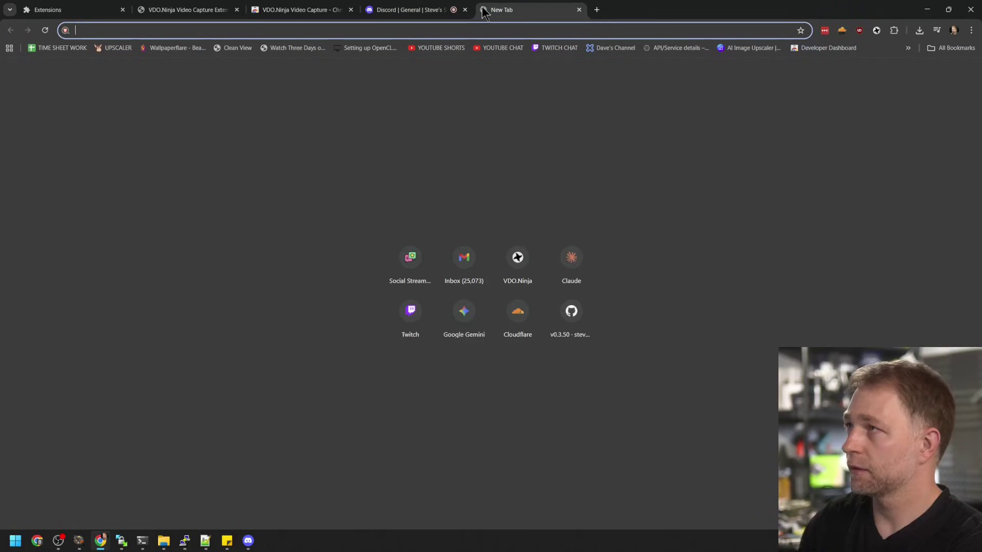
text(twitch)
key(Return)
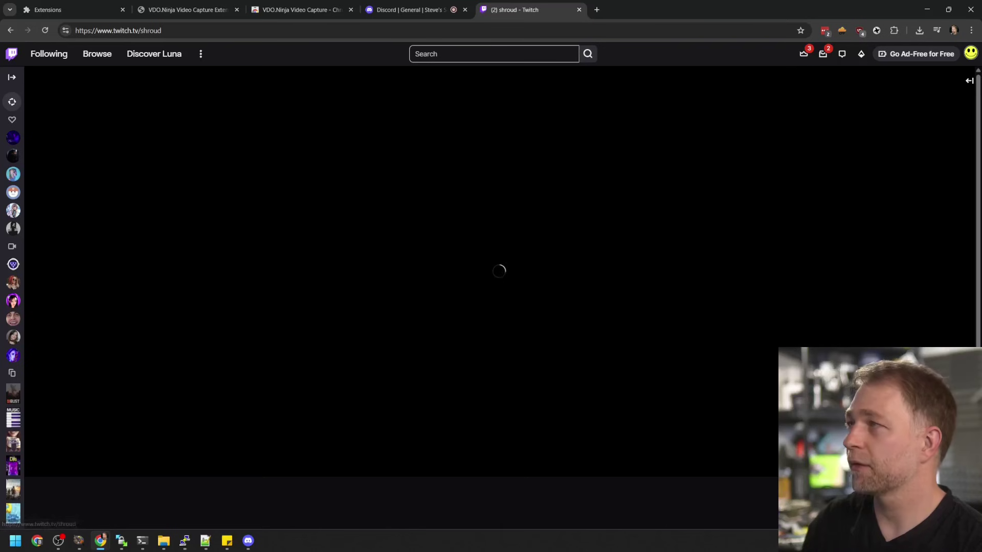
drag(981, 136, 981, 189)
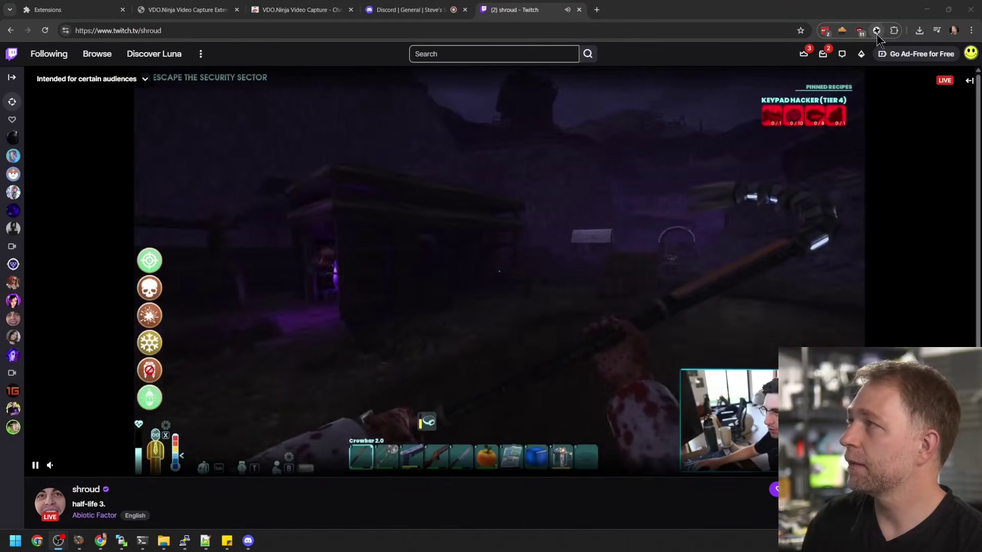
click(876, 31)
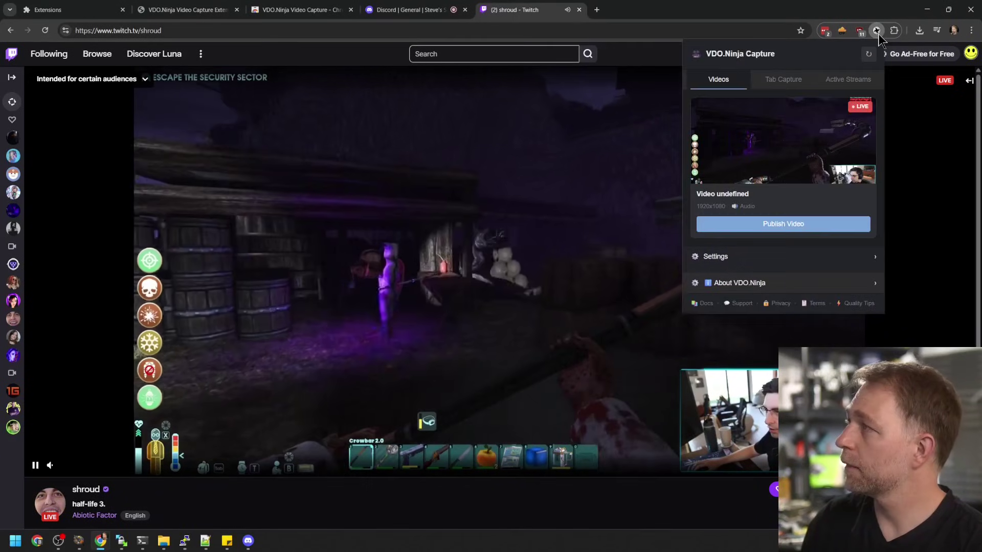
click(762, 225)
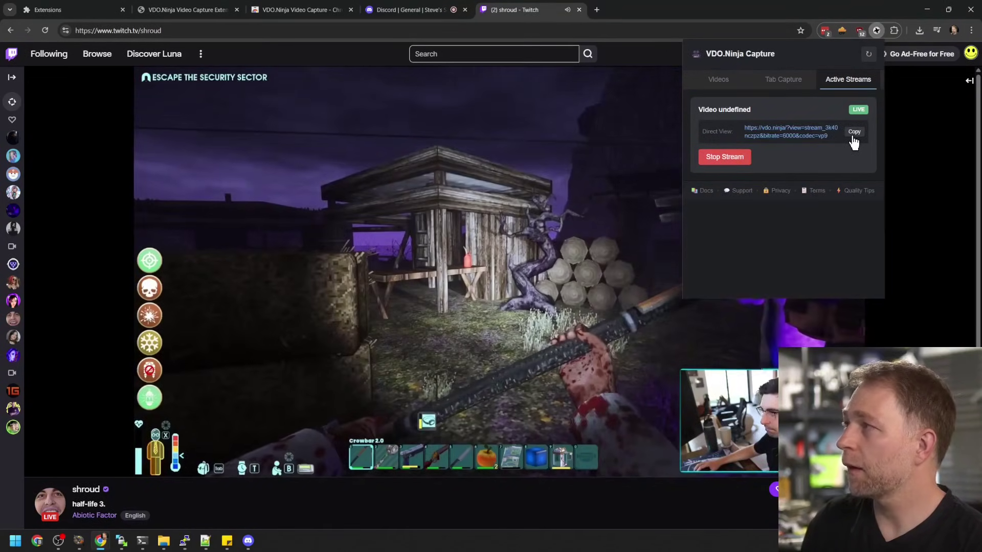
click(59, 541)
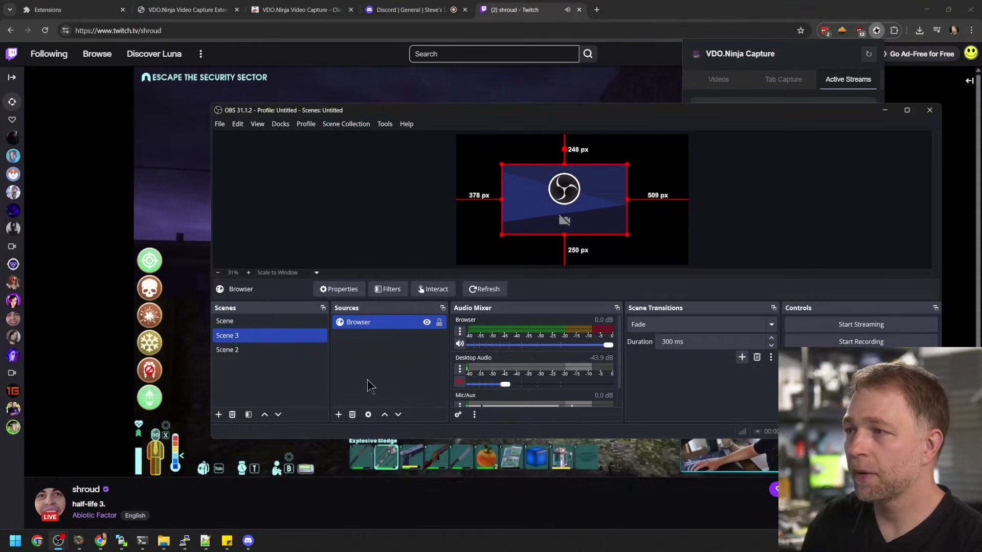
Add a 1920×1080 Browser 2 source with the pasted vdo.ninja URL and OBS-controlled audio, then enlarge it
click(339, 415)
click(378, 242)
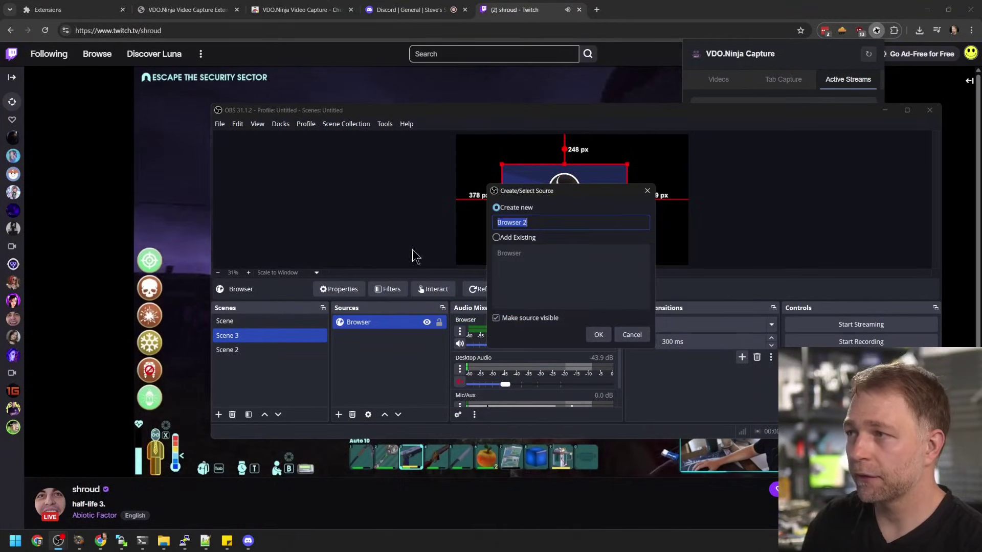
click(598, 334)
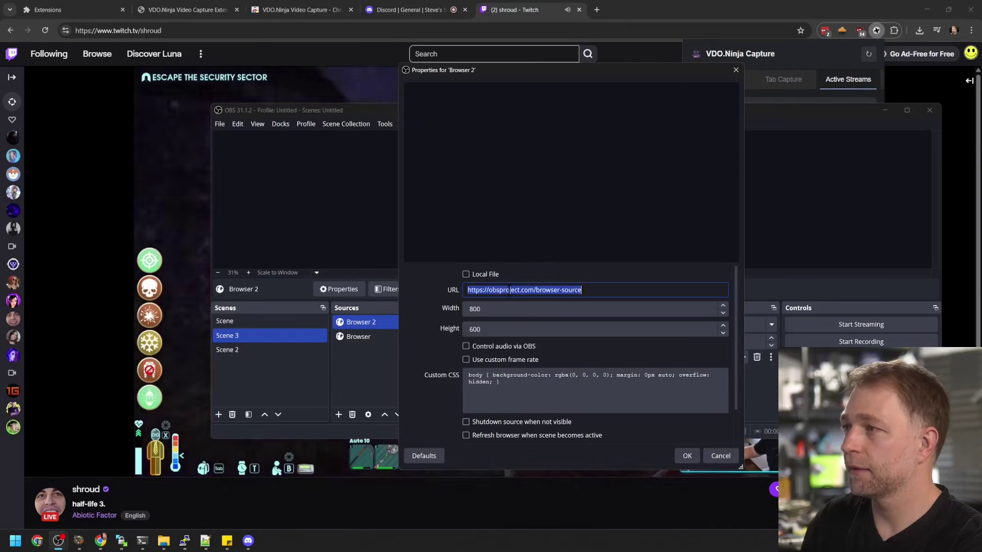
text(https://vdo.ninja/?view=stream_3k40nczpz&bitrate=6000&codec=vp9)
click(505, 309)
double_click(506, 309)
text(1920)
key(Tab)
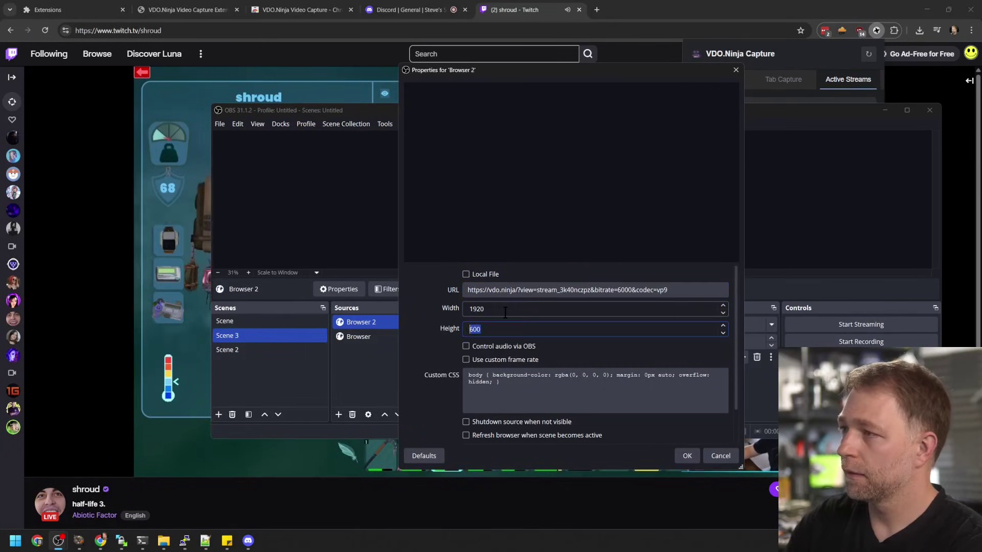
text(1080)
click(501, 346)
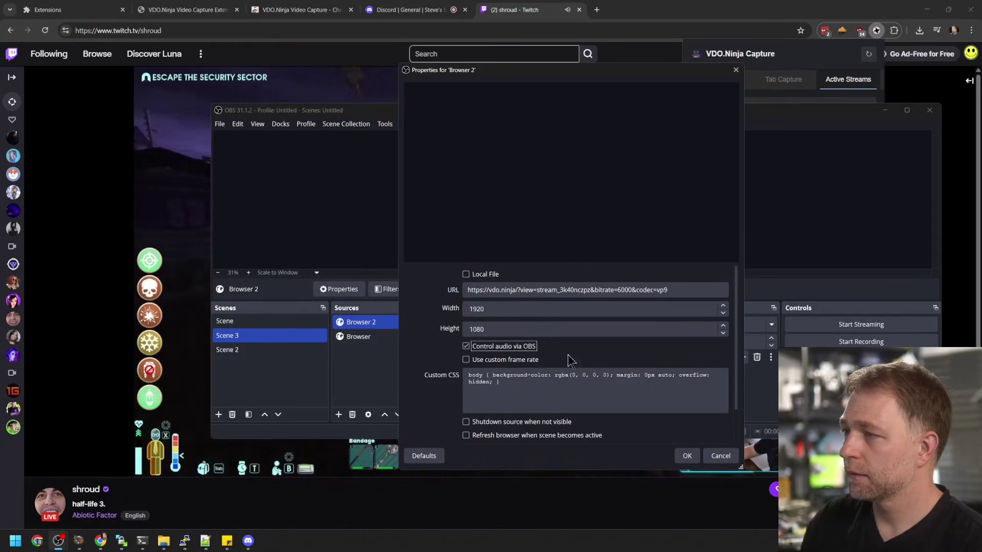
click(686, 456)
drag(474, 113, 437, 202)
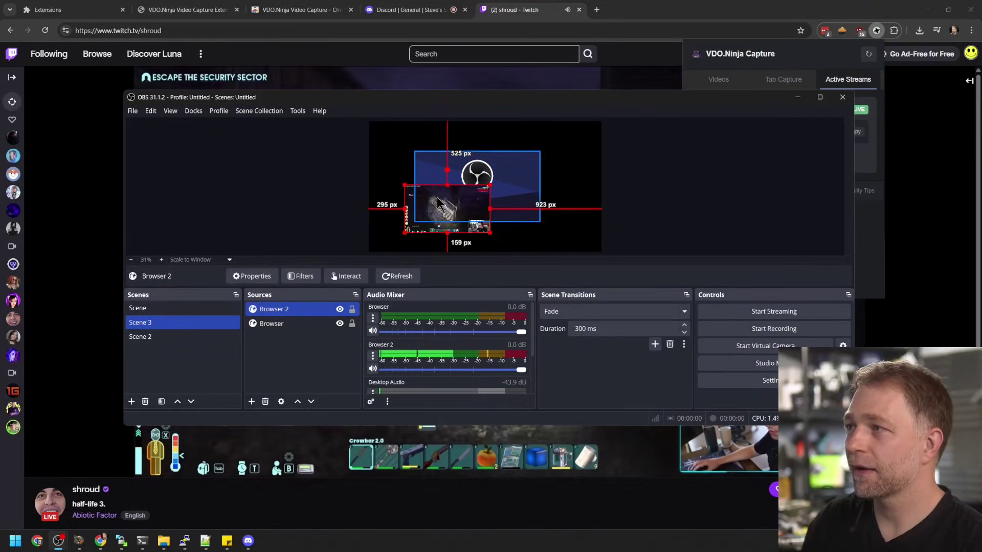
drag(448, 168, 509, 201)
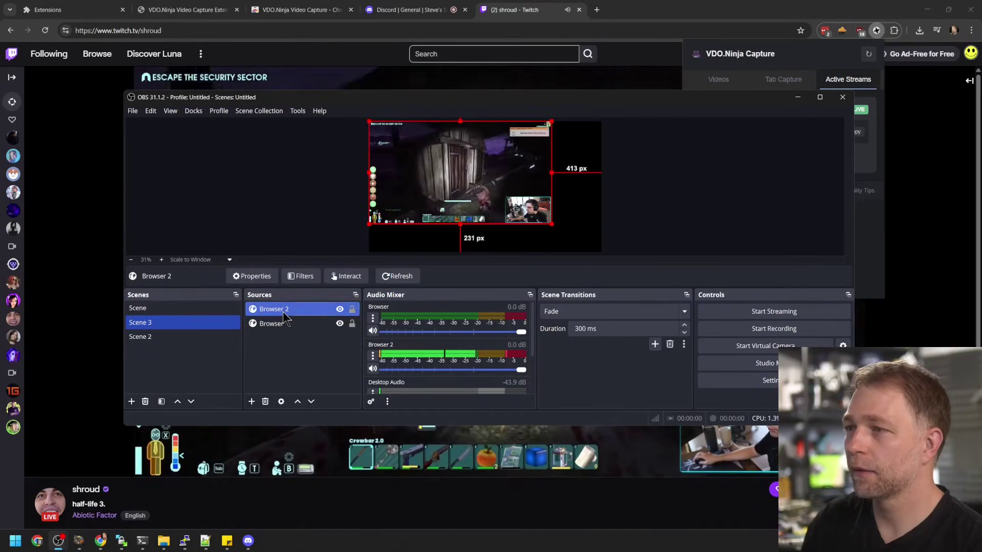
Put Browser 2 below Browser, stretch it to fill the canvas, and move Browser to the top-left
drag(284, 317, 284, 329)
drag(569, 236, 595, 249)
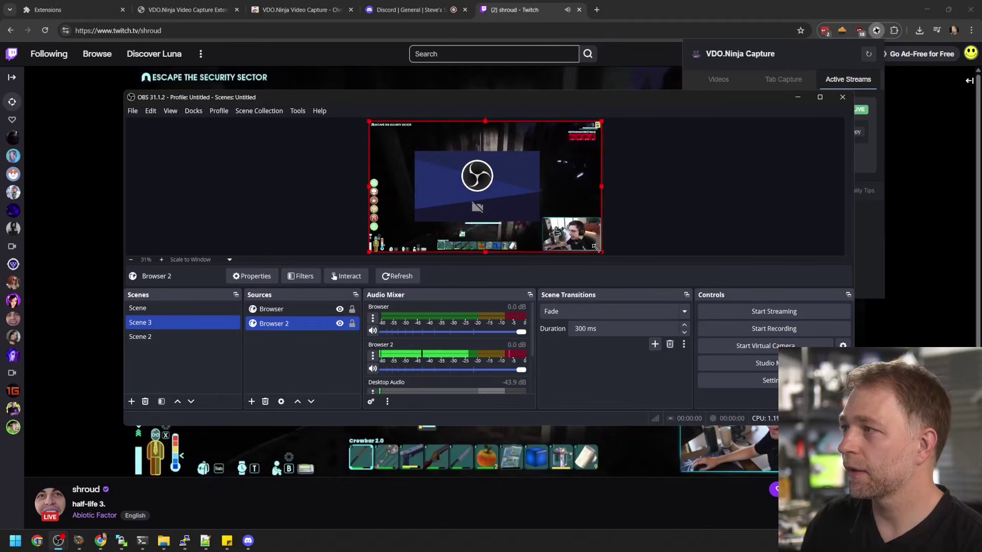
click(481, 204)
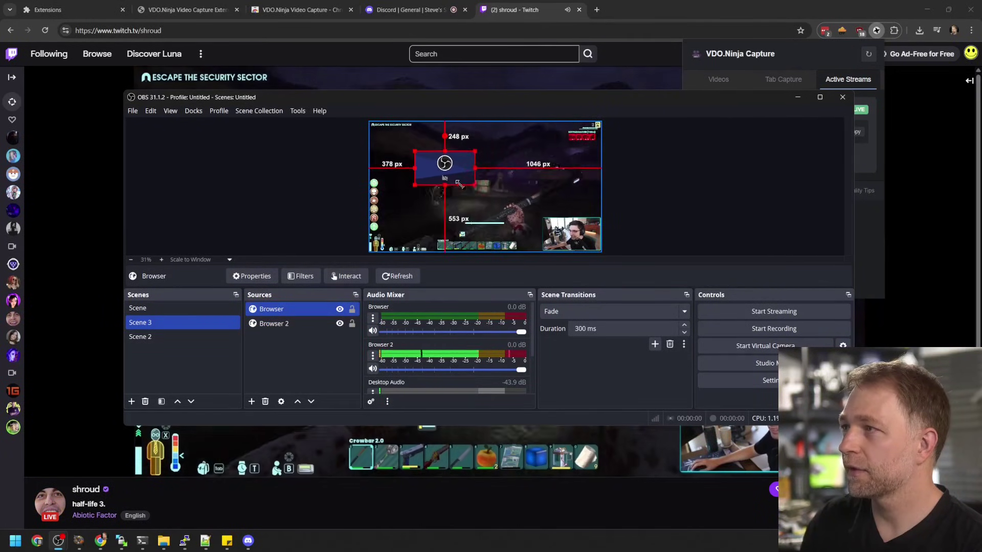
drag(431, 173, 400, 152)
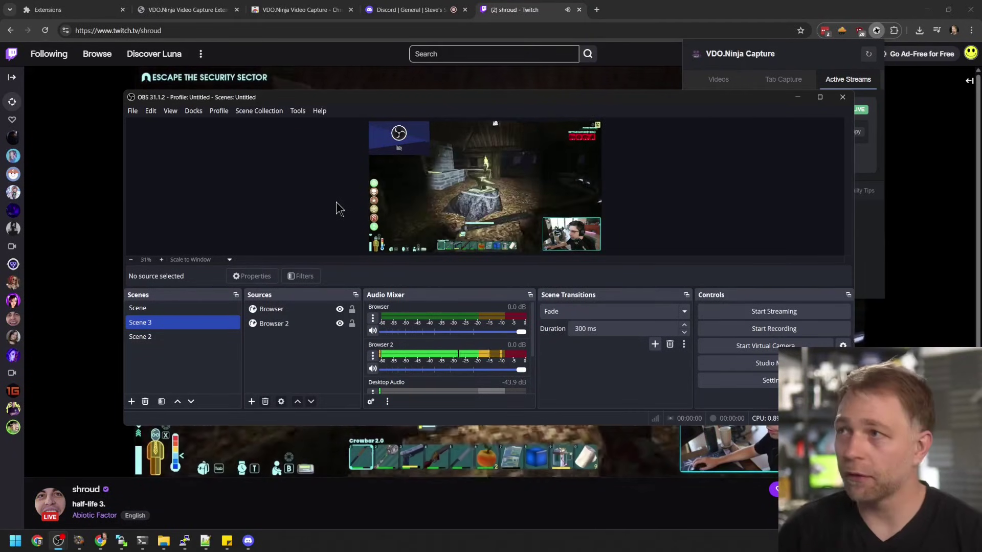
Maximize the OBS window to view the Discord overlay on the full-canvas Twitch gameplay
double_click(341, 99)
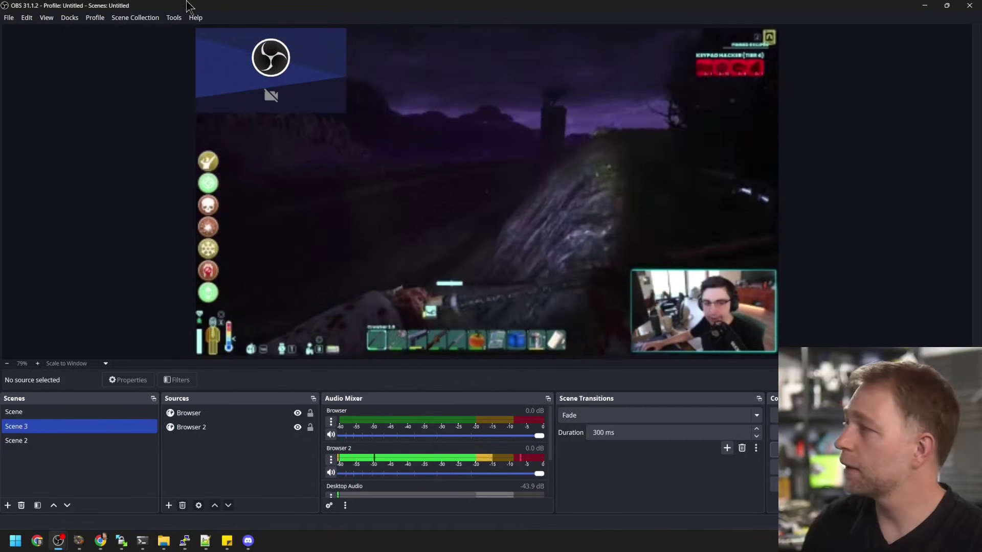
Close the Twitch and Discord tabs and scroll through the VDO.Ninja Video Capture store listing
click(925, 7)
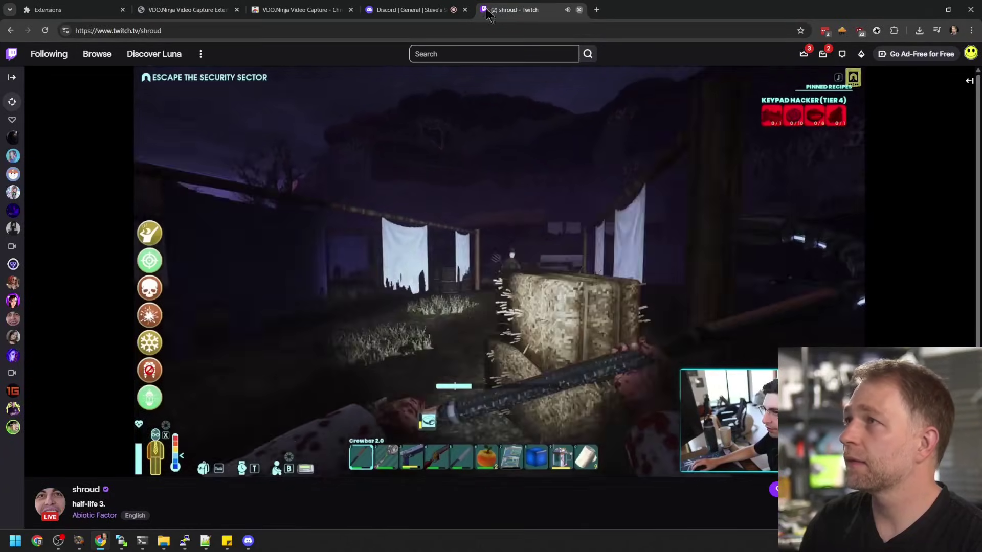
middle_click(487, 13)
click(465, 10)
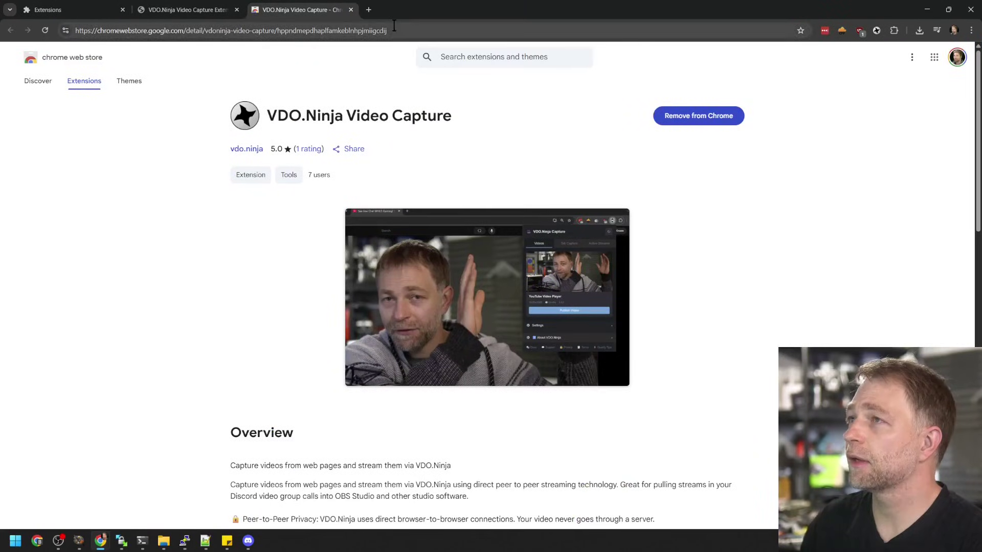
scroll(672, 211, down, 8)
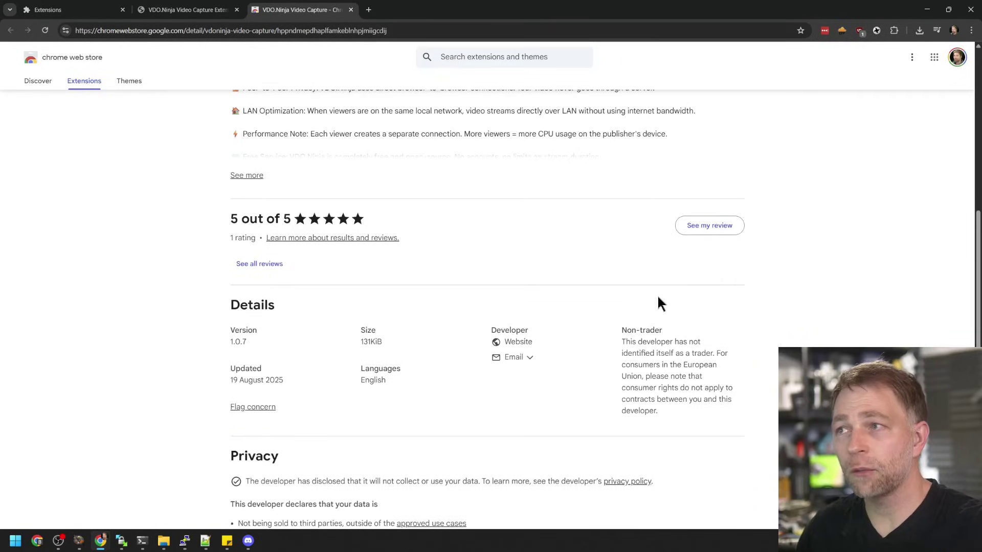
scroll(655, 302, down, 1)
scroll(649, 301, up, 4)
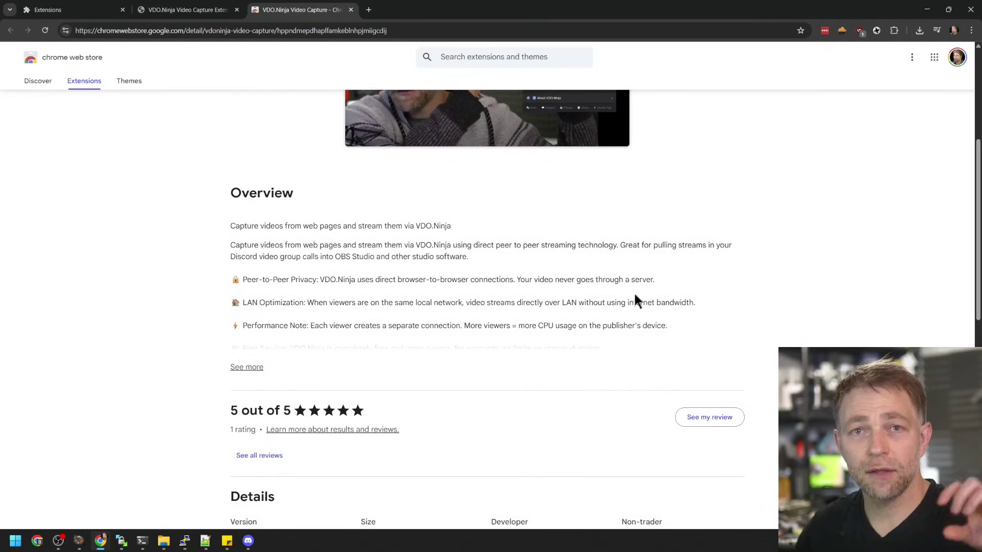
scroll(634, 297, up, 5)
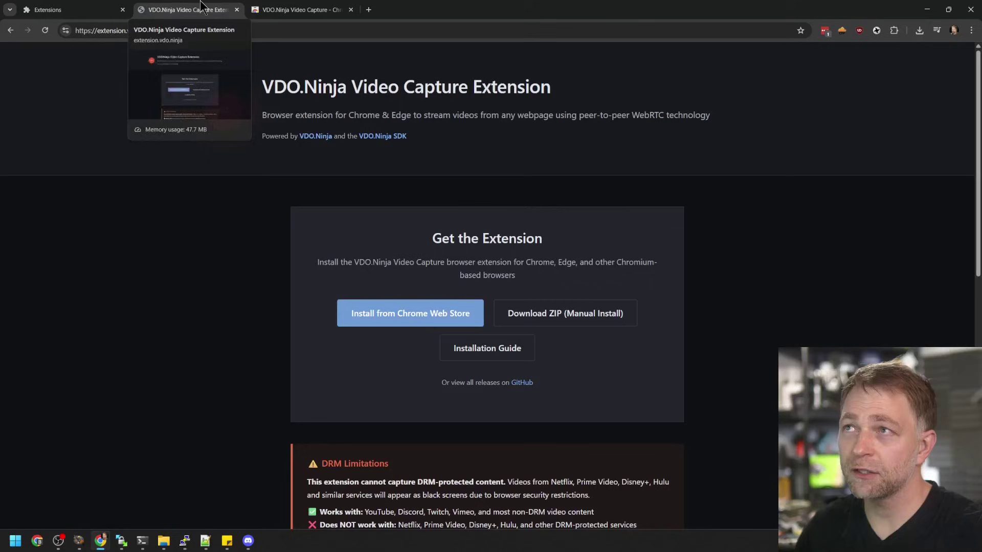
Review the video_capture_extension v1.0.10 release on GitHub, then go back to extension.vdo.ninja
click(202, 7)
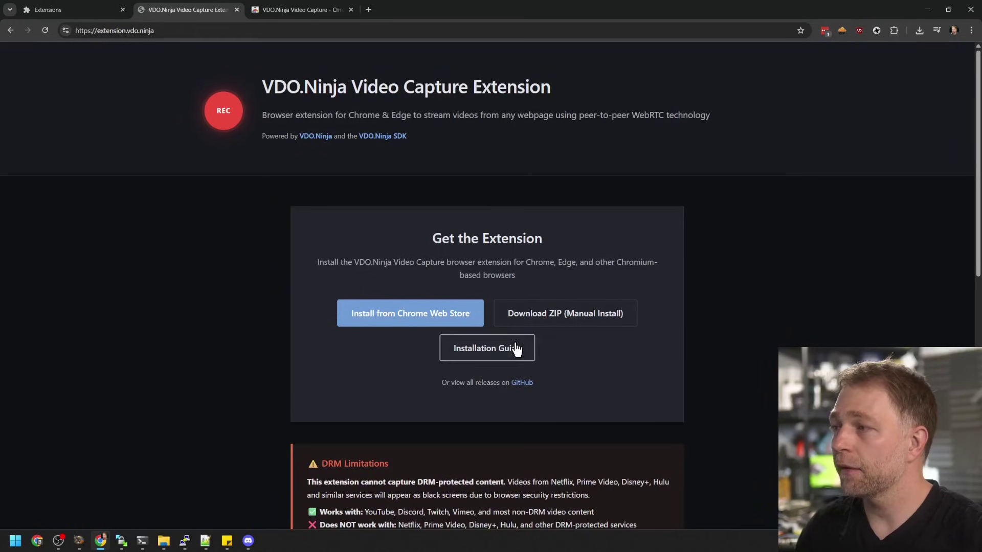
click(522, 385)
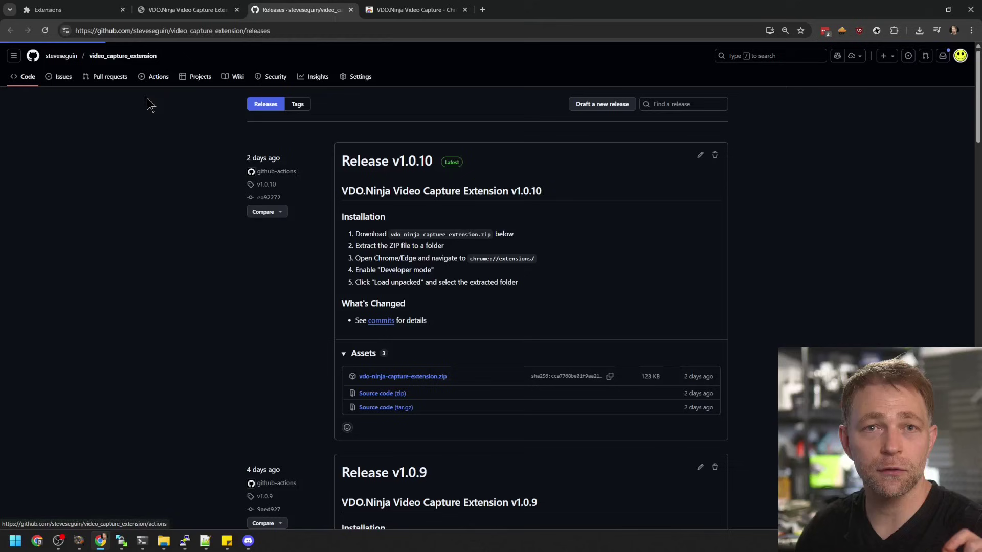
scroll(237, 259, down, 5)
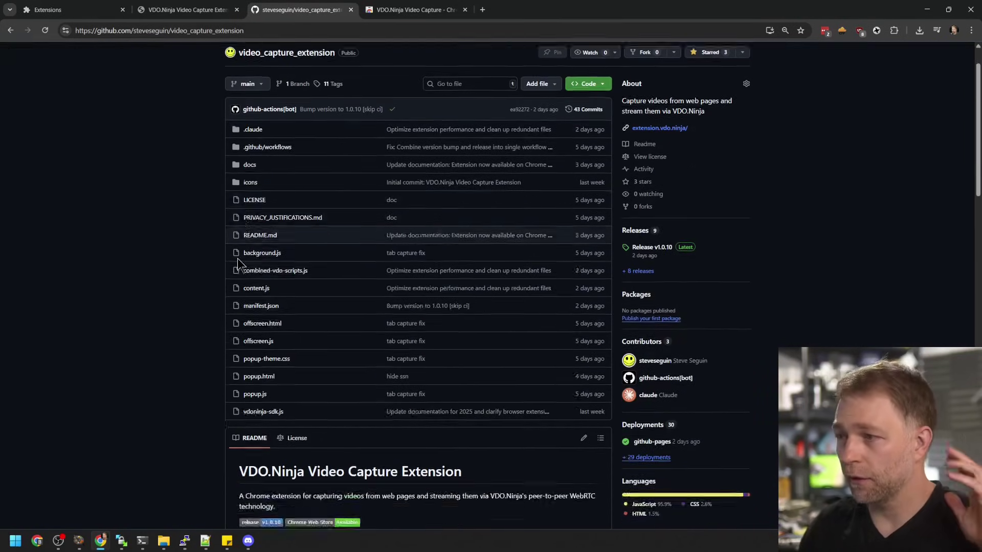
scroll(230, 290, down, 5)
scroll(186, 241, up, 8)
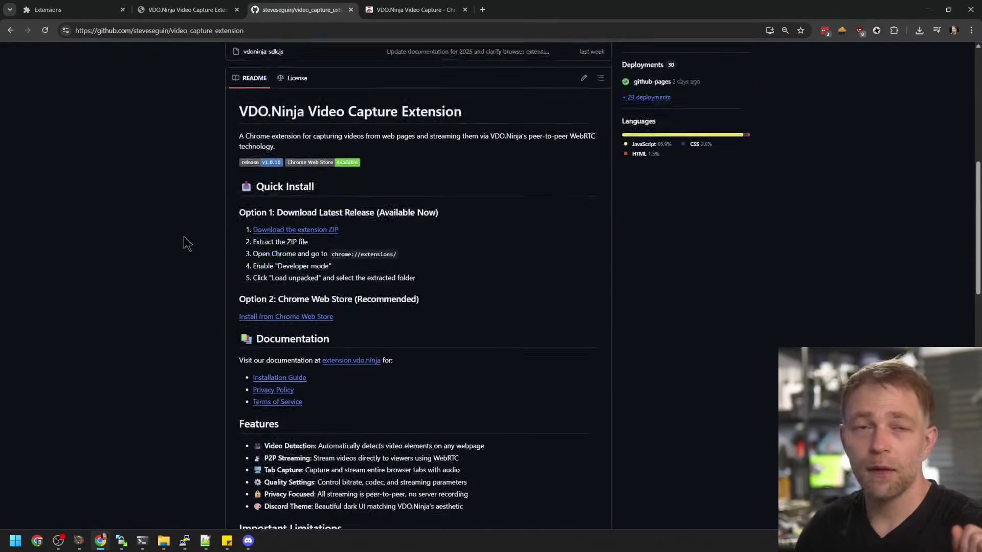
click(214, 11)
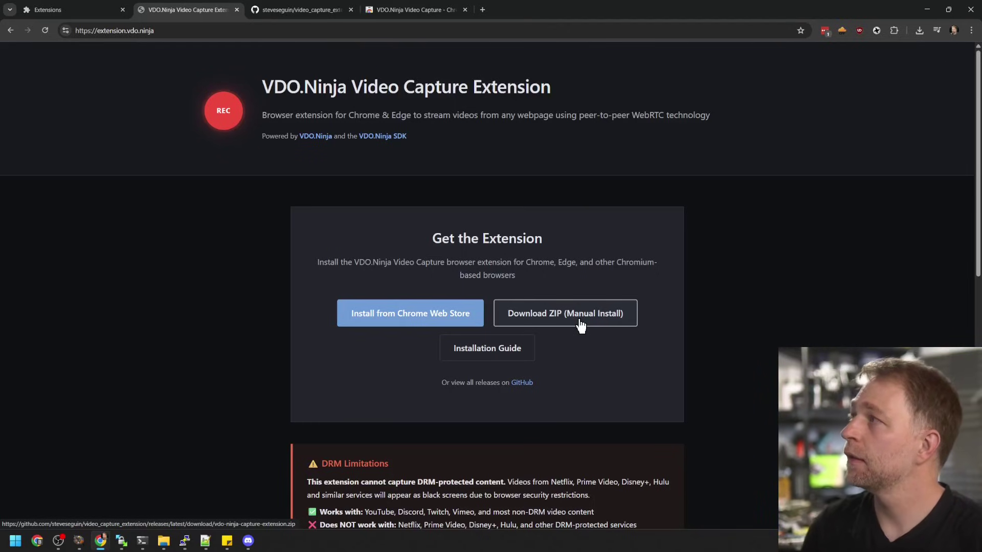
Open Chrome's Extensions management page from the browser menu
click(974, 32)
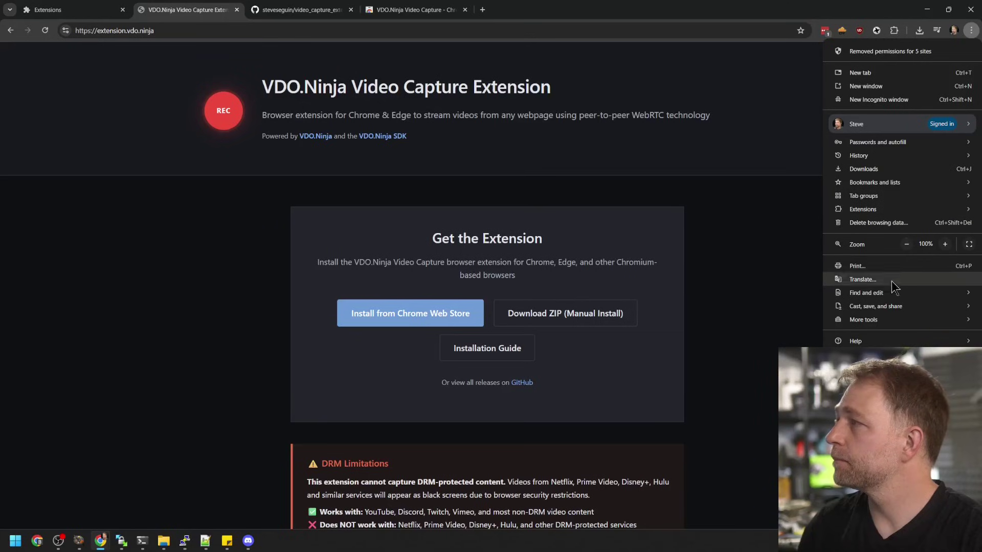
mouse_move(878, 324)
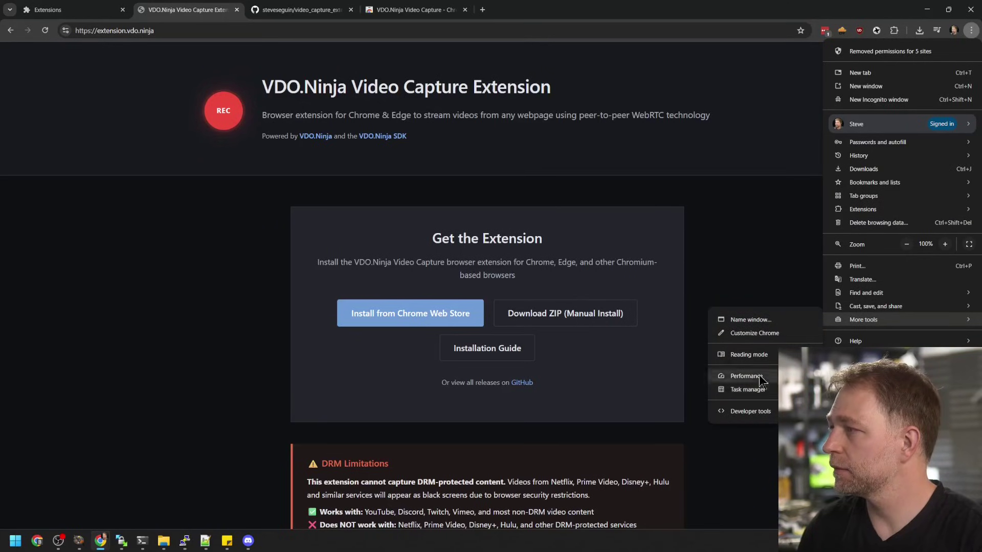
click(772, 124)
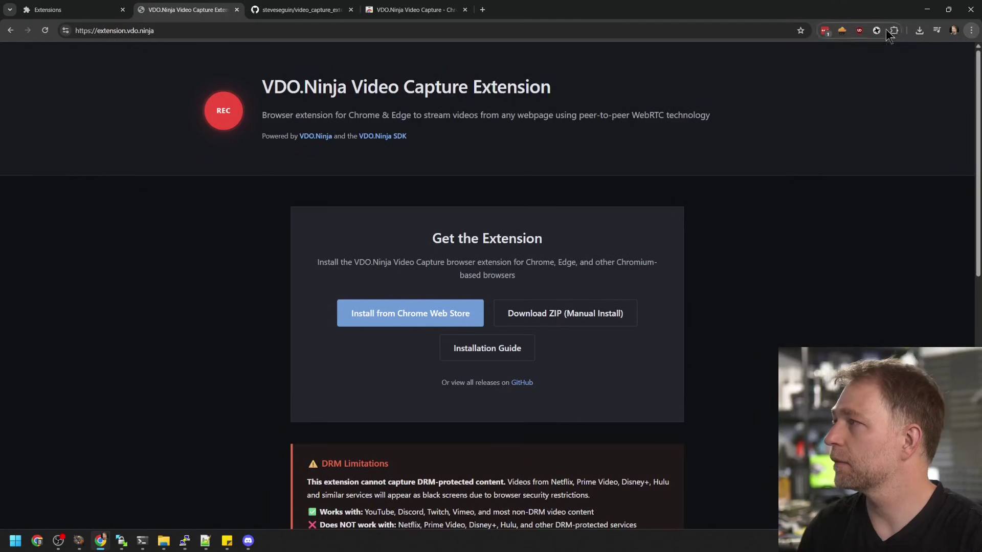
click(970, 30)
mouse_move(876, 210)
click(787, 208)
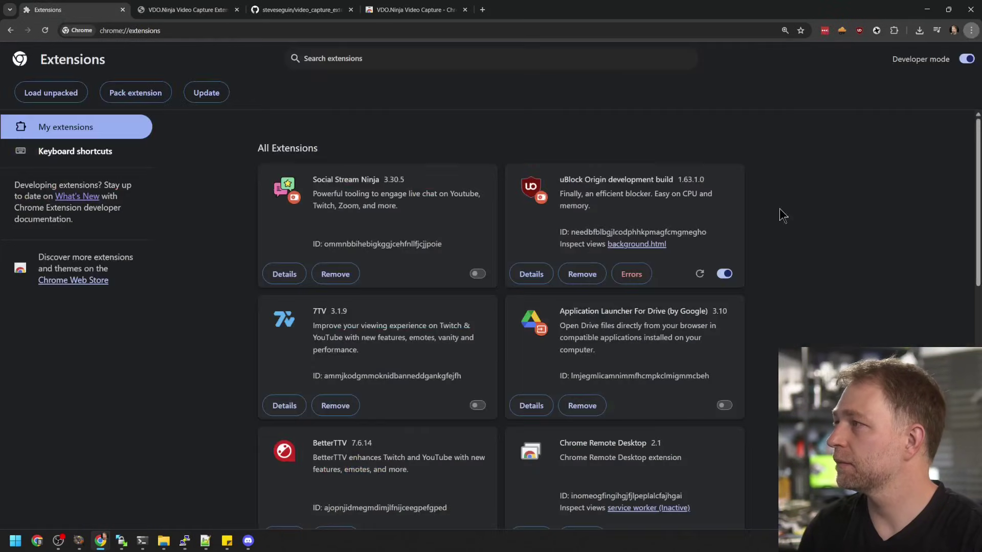
Try Load unpacked and cancel it, then view the Web Store listing and extension homepage
click(55, 93)
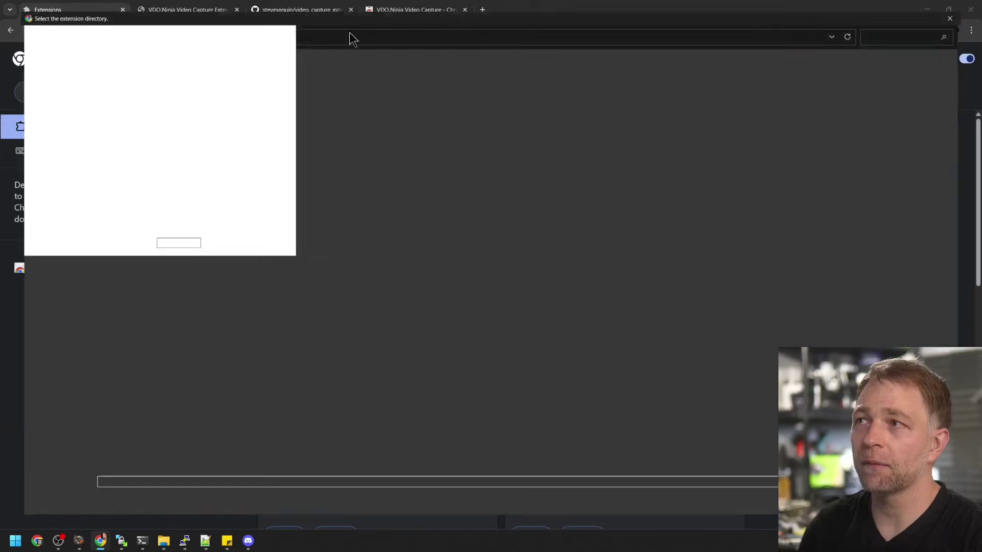
click(969, 8)
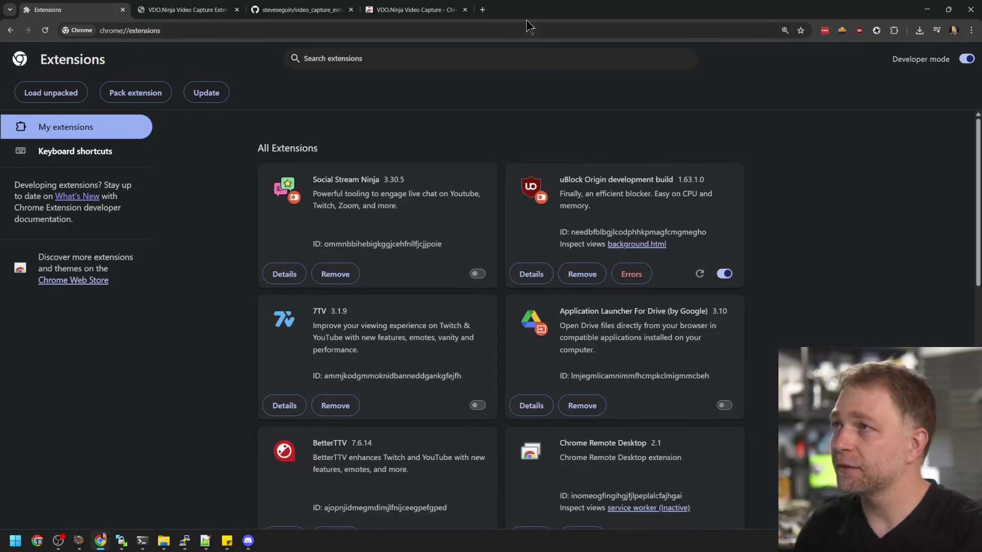
click(427, 11)
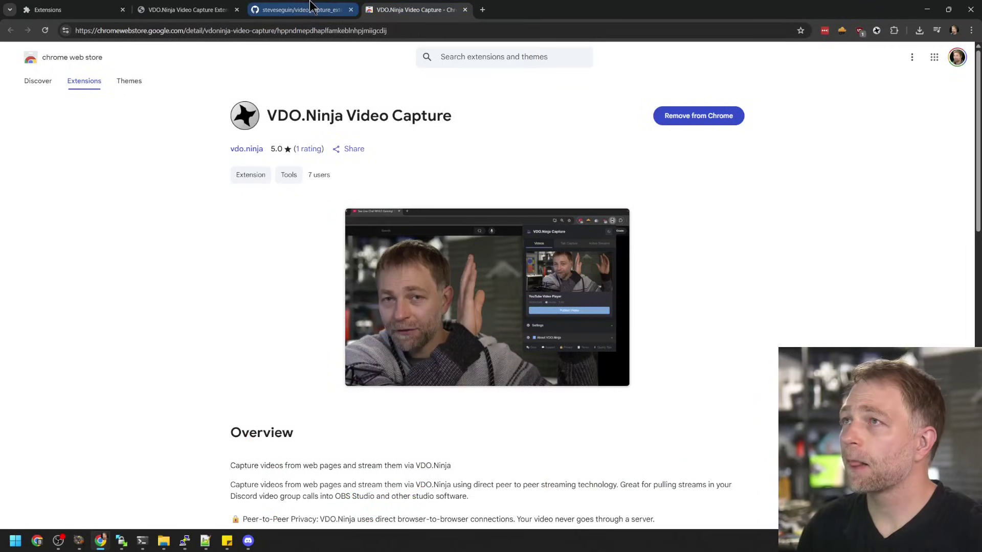
click(212, 7)
Start a live Tab Capture of the extension.vdo.ninja page from the extension popup
scroll(292, 126, down, 6)
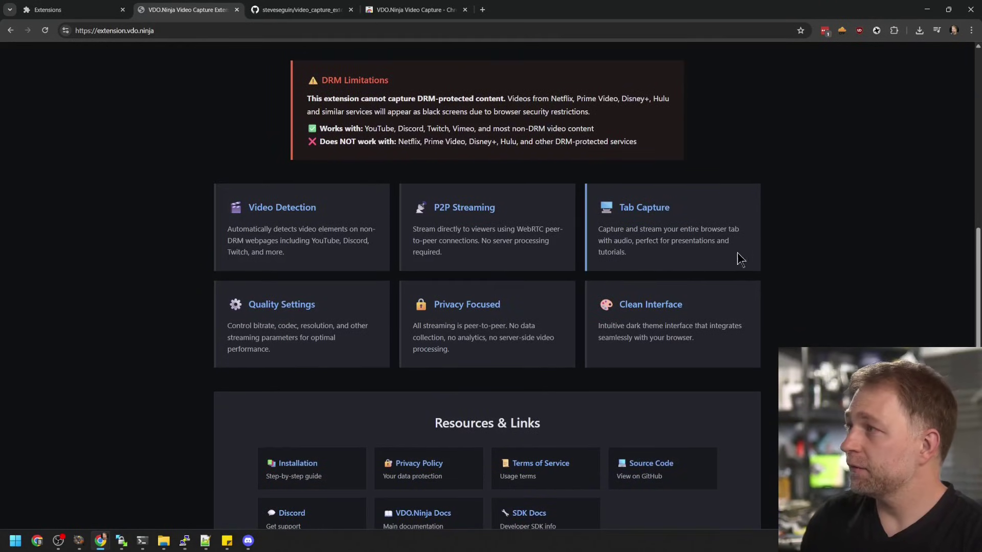
click(876, 30)
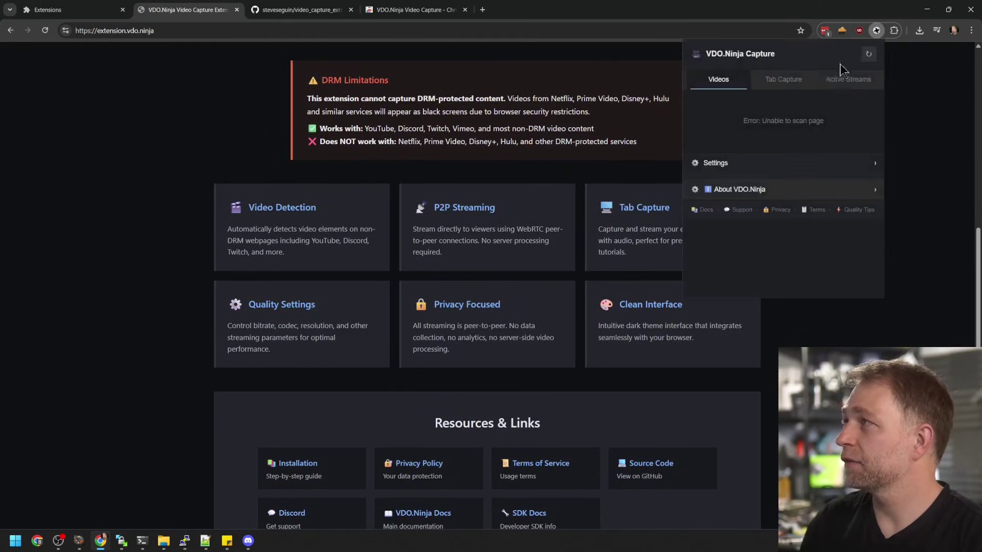
click(779, 85)
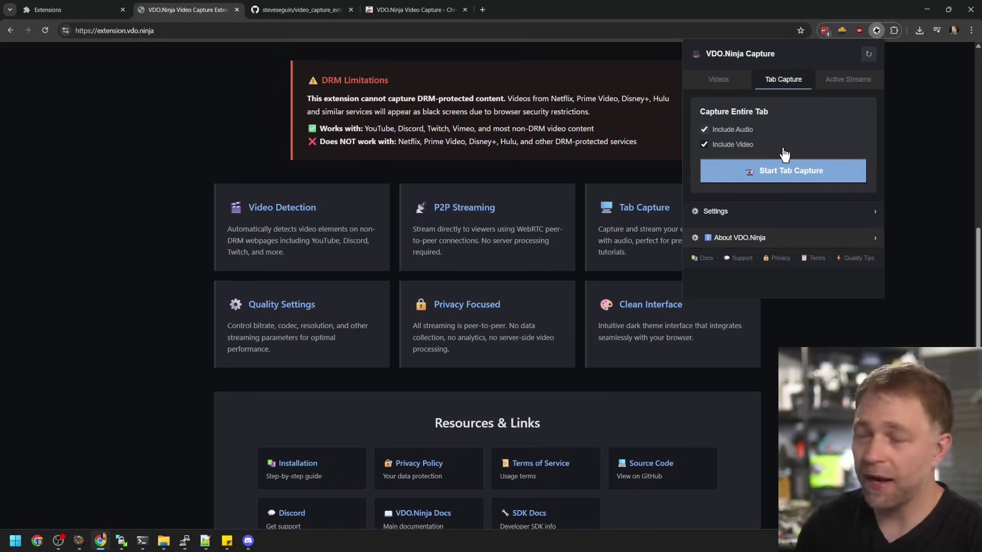
click(767, 172)
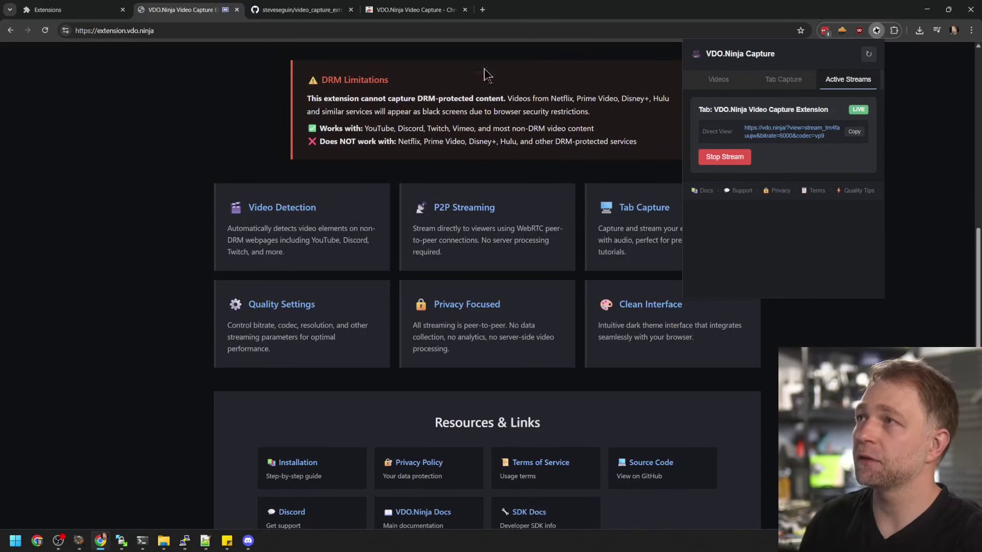
Load the copied Direct View link in the fourth tab to watch the capture
click(416, 10)
click(404, 29)
text(https://vdo.ninja/?view=stream_tm4fauujw&bitrate=6000&codec=vp9)
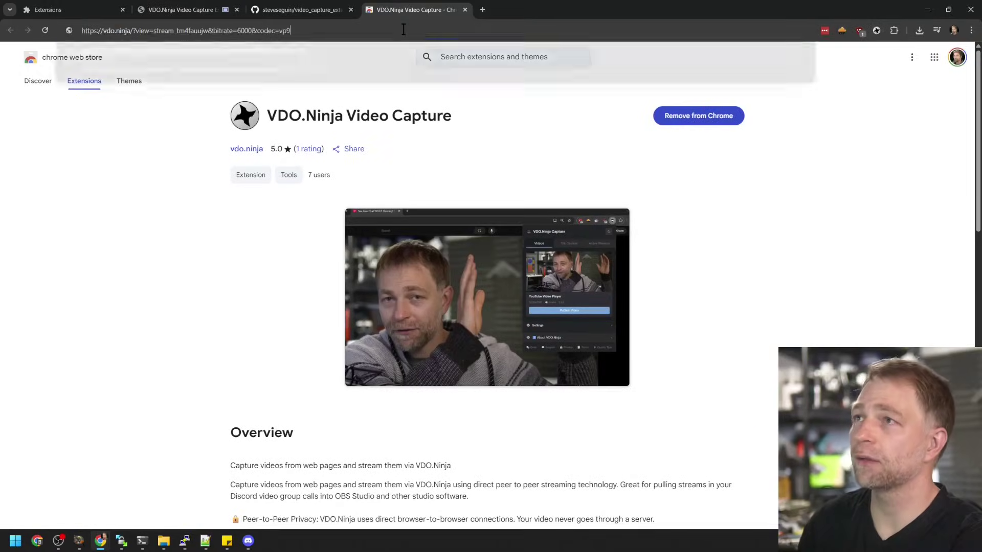
key(Return)
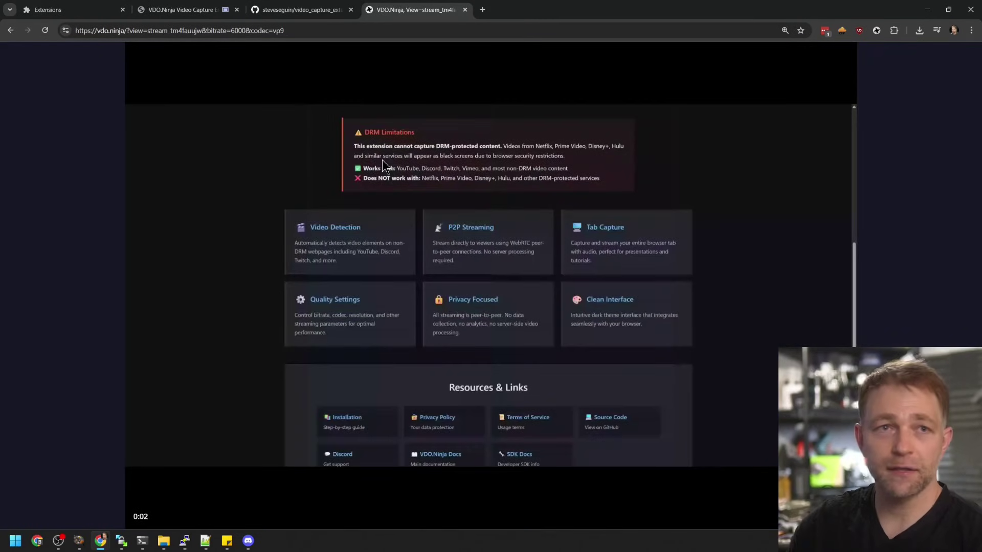
click(175, 7)
Stop the live tab stream from the Active Streams view
click(876, 30)
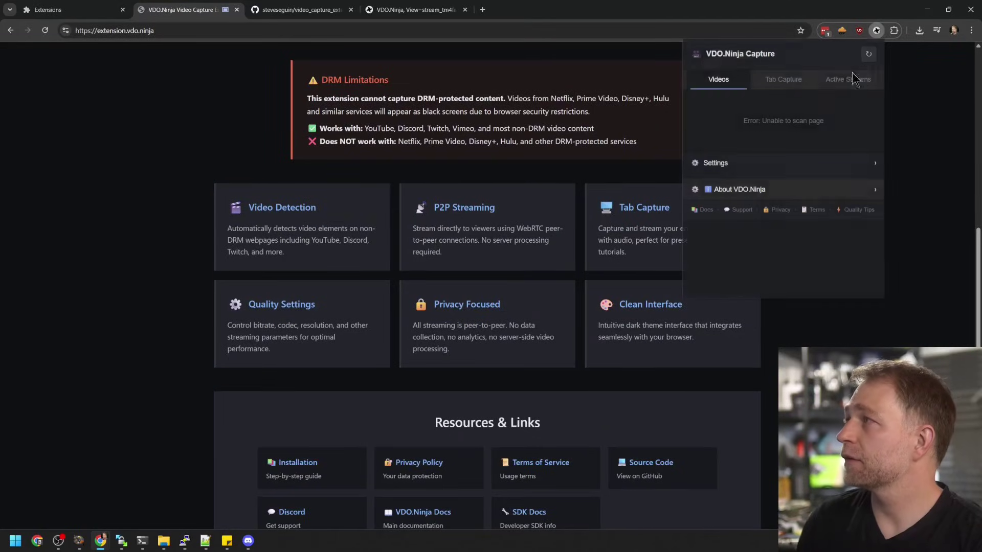
click(841, 84)
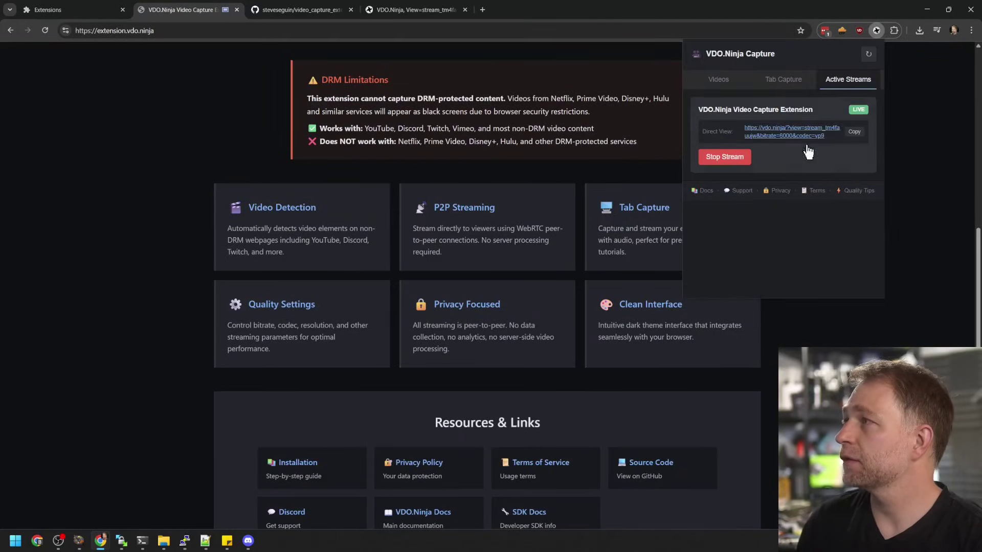
click(737, 159)
Expand the capture settings, checking bitrate 6000 and keeping the VP9 codec
click(727, 82)
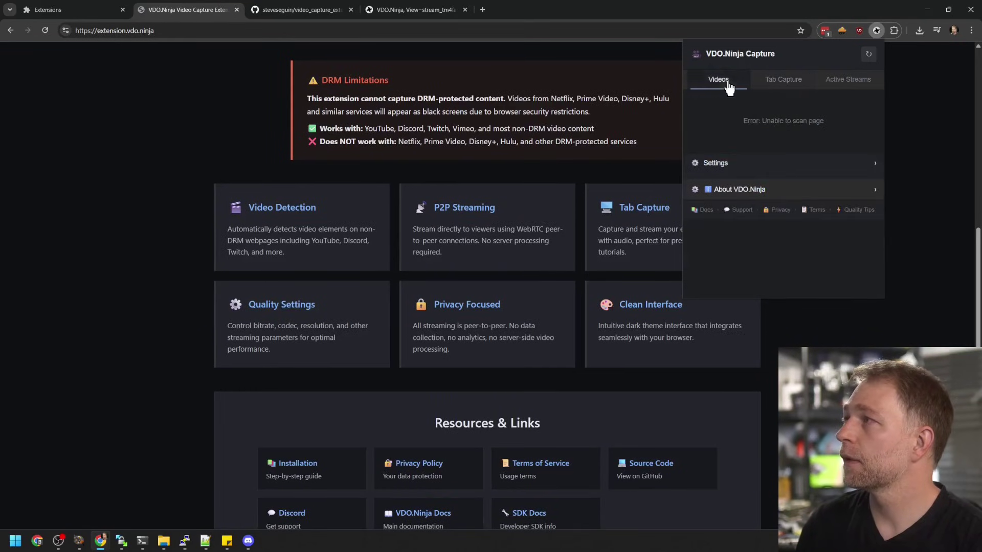
click(768, 166)
scroll(777, 219, down, 2)
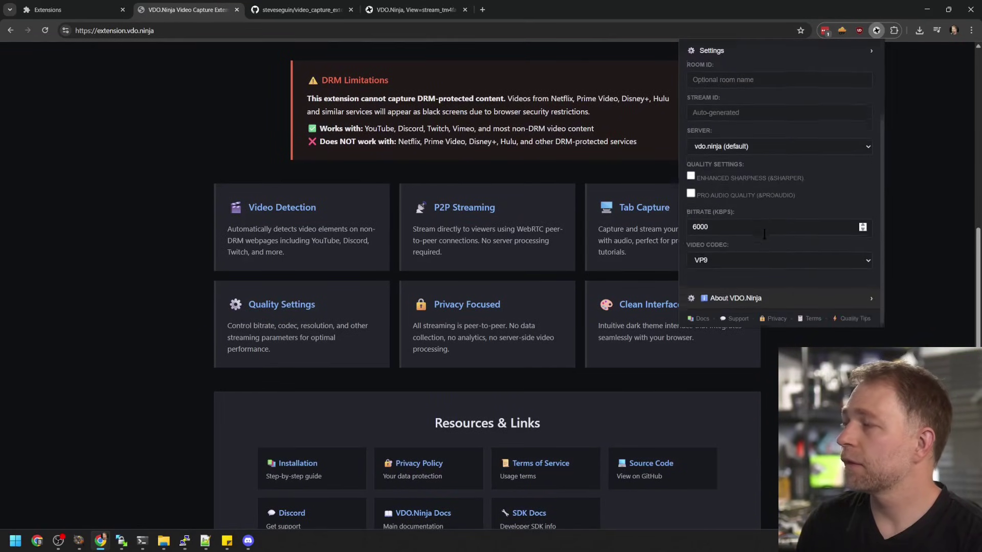
double_click(722, 227)
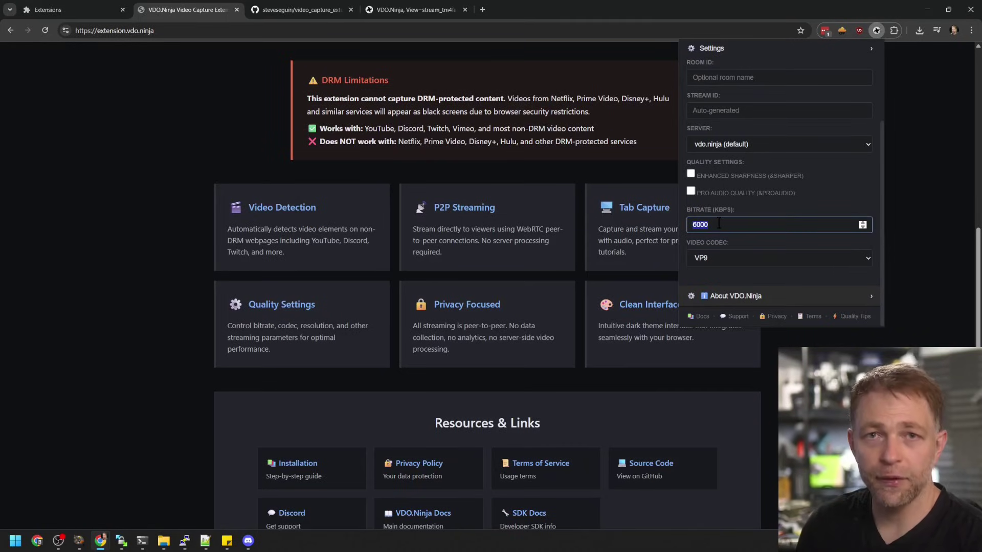
click(736, 258)
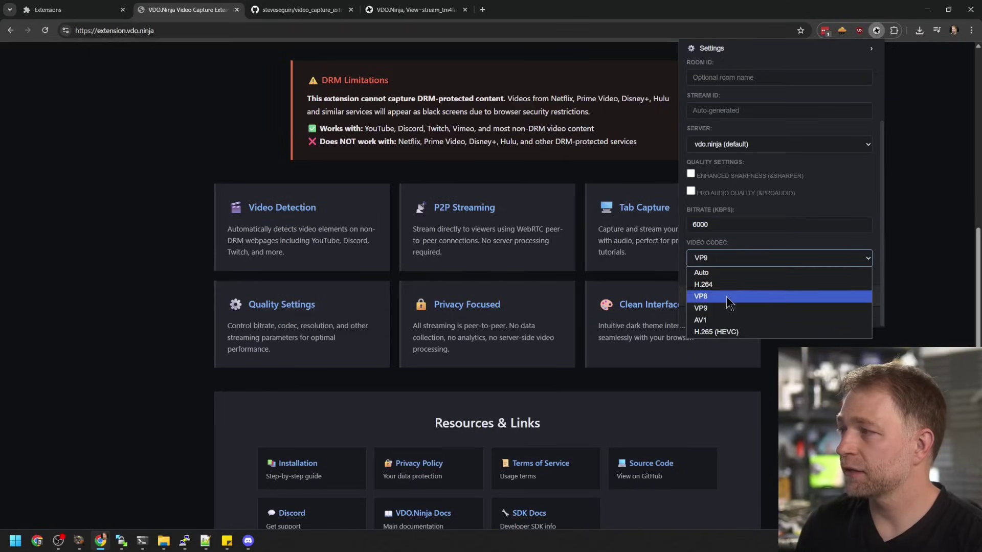
click(824, 211)
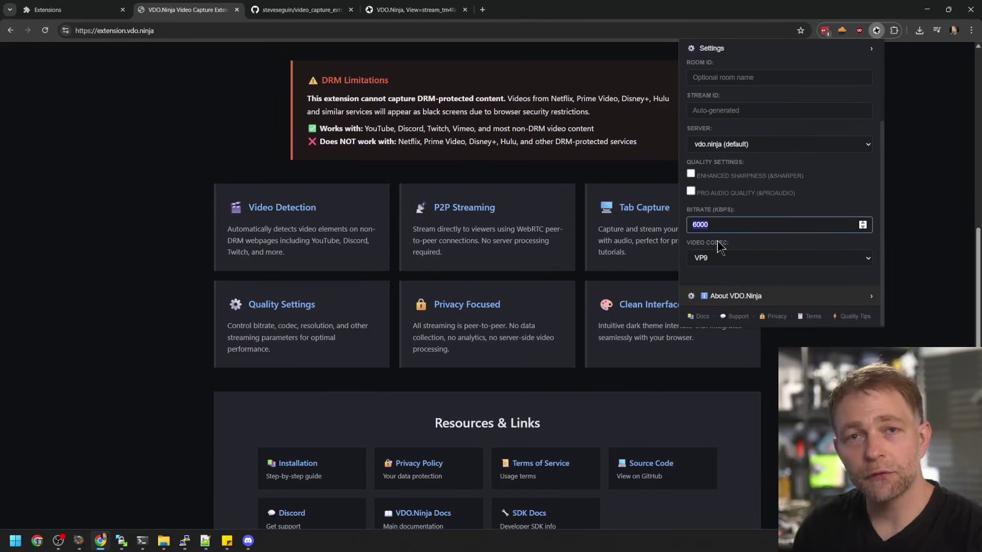
Enter the test room ID 'dfasdfasfasdf', then collapse the Settings section
scroll(742, 167, up, 2)
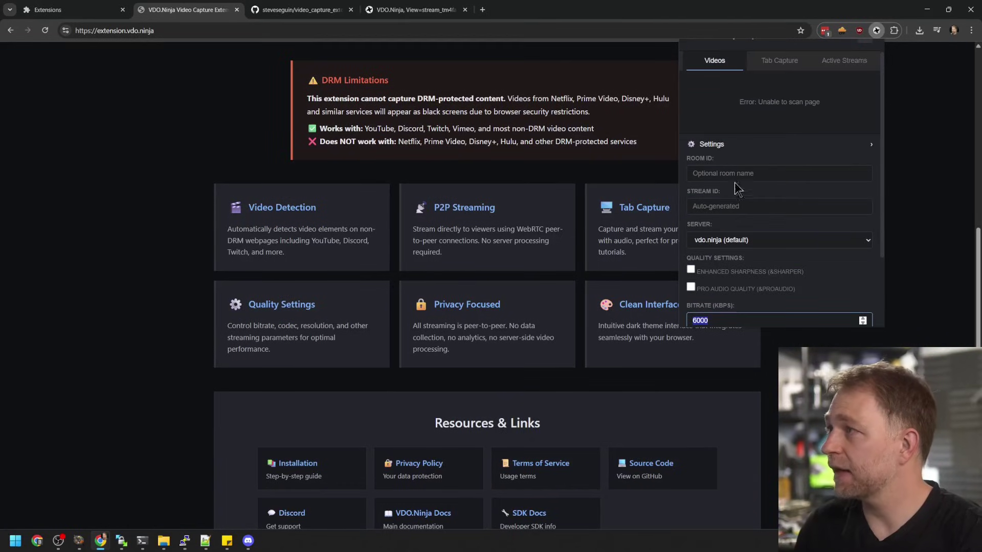
click(730, 175)
text(dfasdfasfasdf)
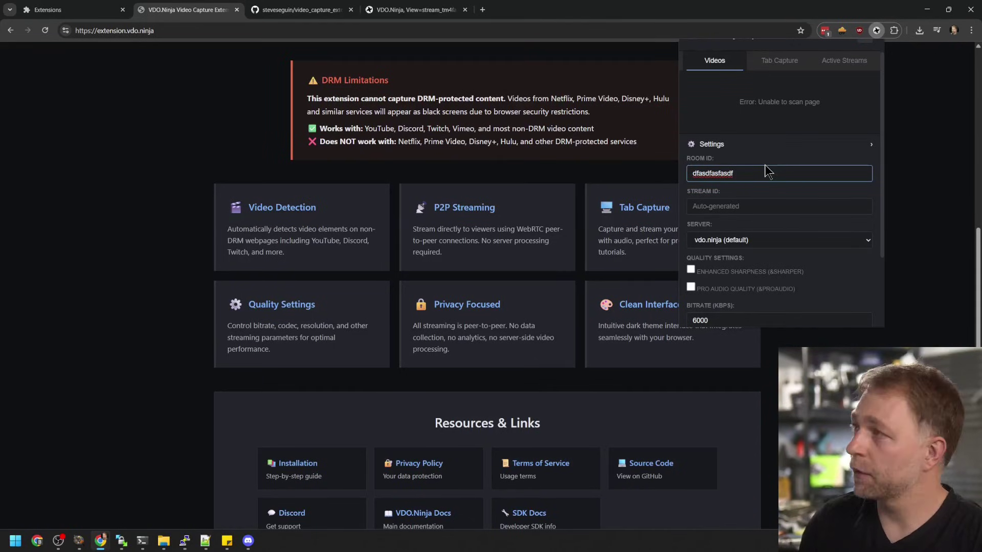
click(769, 145)
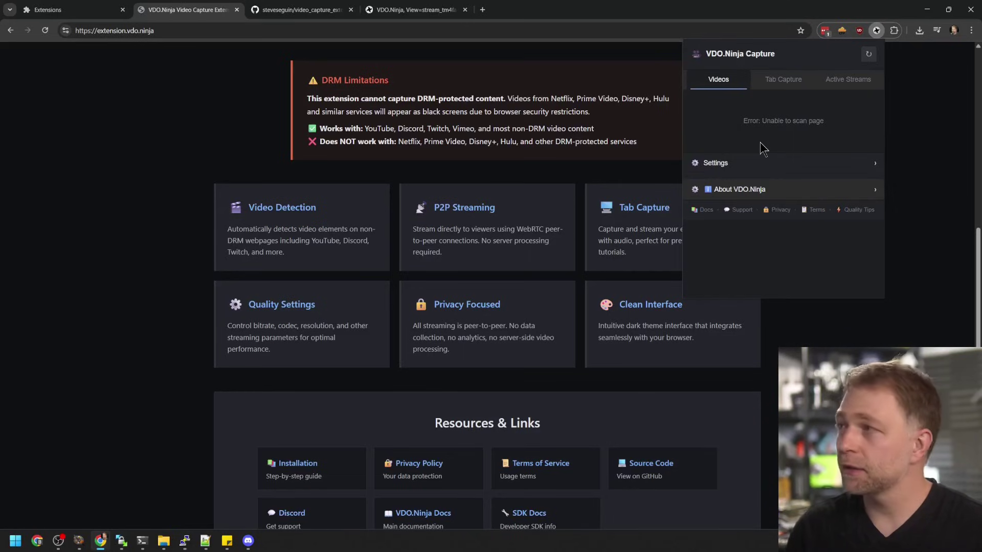
Close the popup and open the SDK Docs card under Resources & Links
click(479, 256)
scroll(483, 307, down, 3)
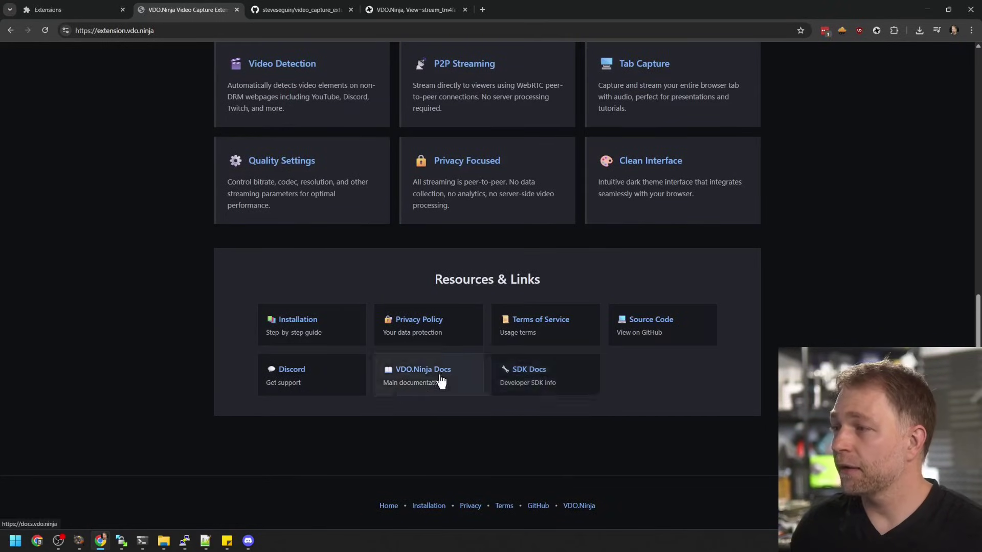
click(530, 376)
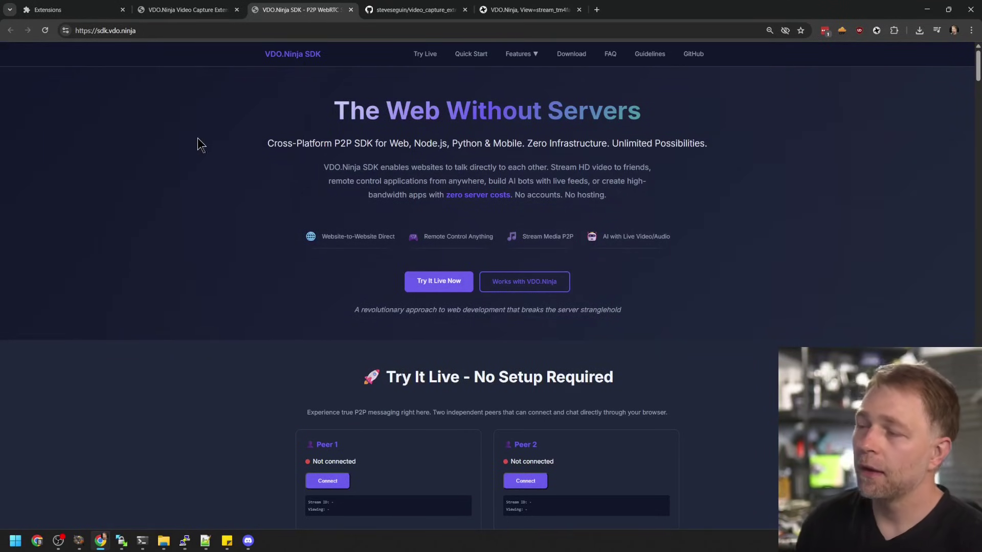
Load vdo.ninja/clipboard and type 'sdfasfasdf' into the shared clipboard
click(240, 31)
text(vdo.ninja/clip)
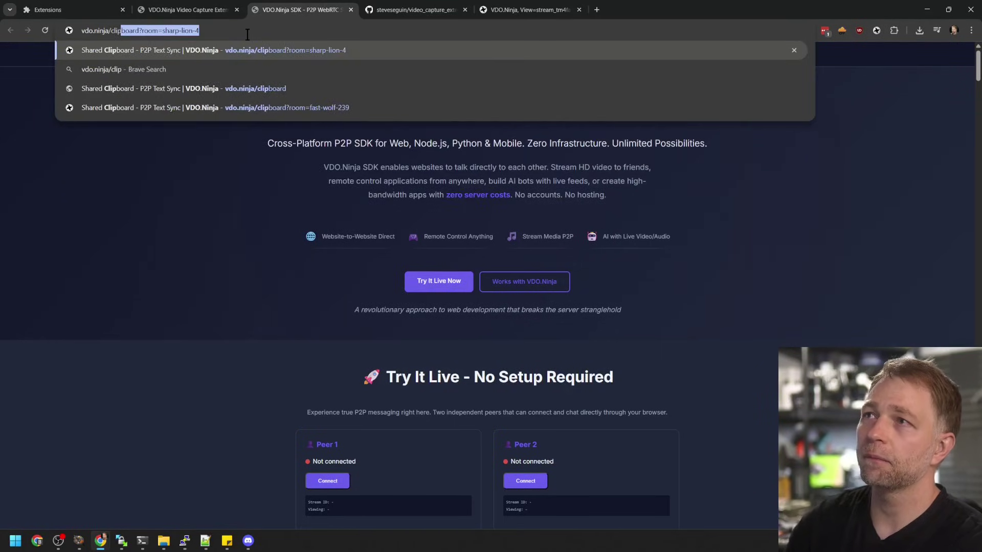
key(Return)
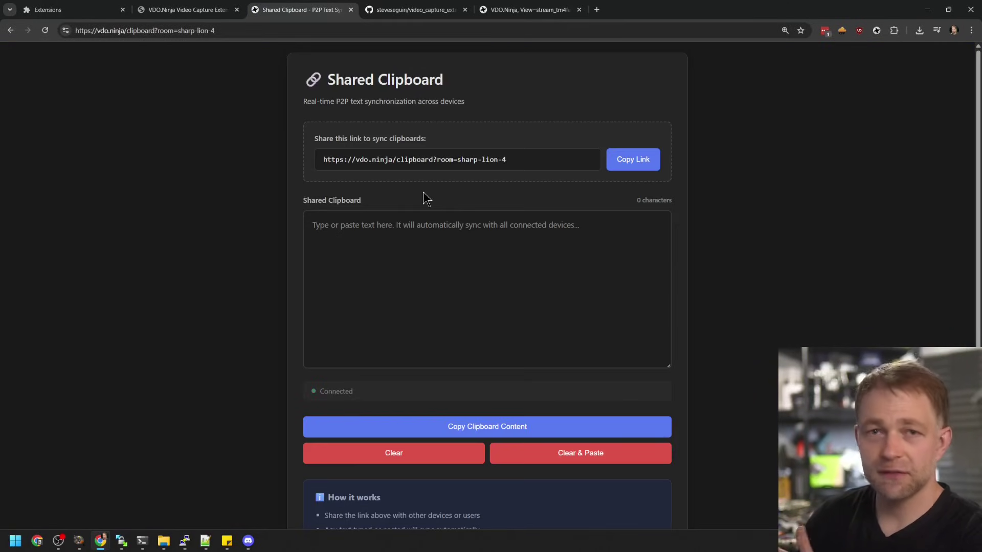
click(416, 297)
text(sdfasfasdf)
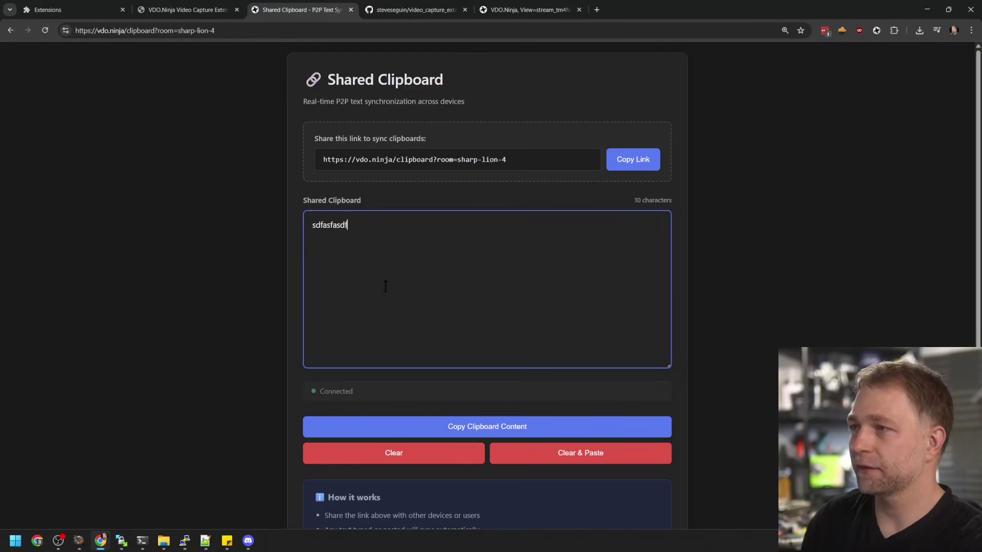
Open the sharp-lion-4 room in a new tab, type test text, and check syncing across tabs
click(286, 31)
key(ctrl+c)
click(596, 10)
key(ctrl+v)
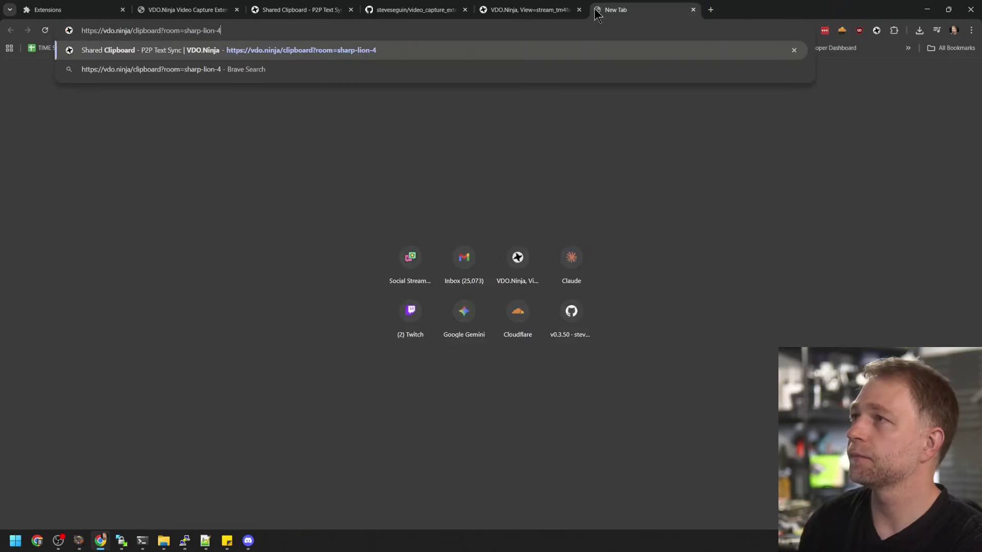
key(Return)
click(447, 271)
text(asfasfa)
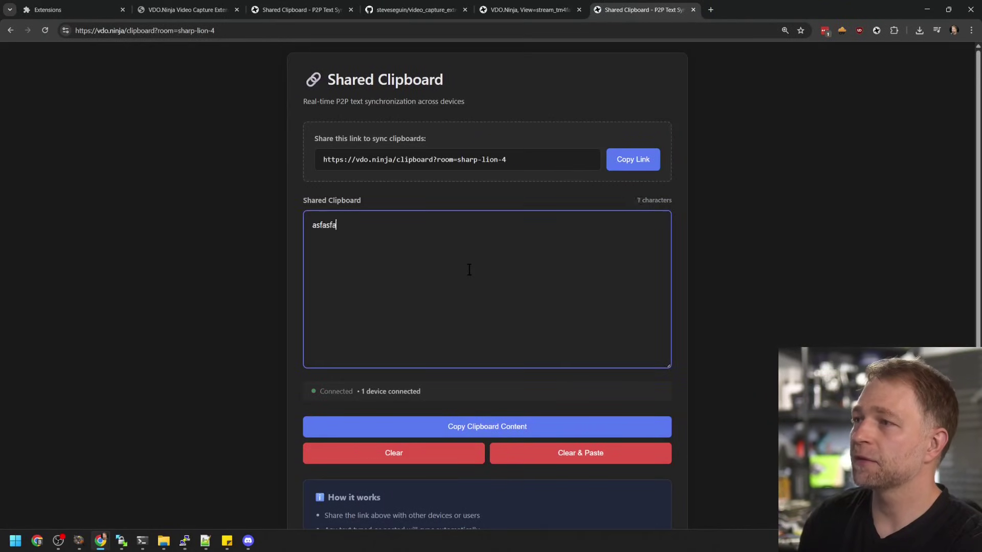
text(sfasdfgggggggggggggggggggg)
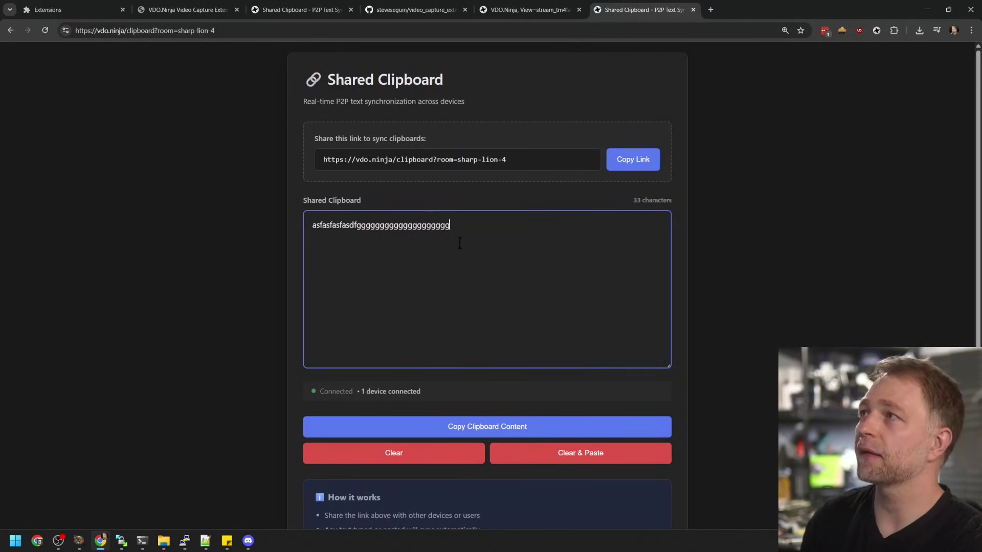
click(279, 11)
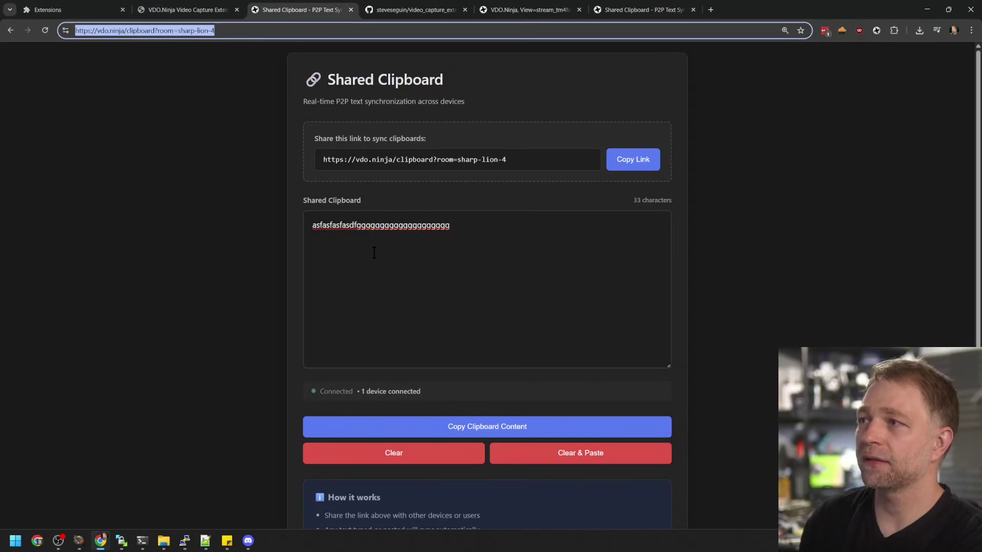
click(639, 10)
click(337, 6)
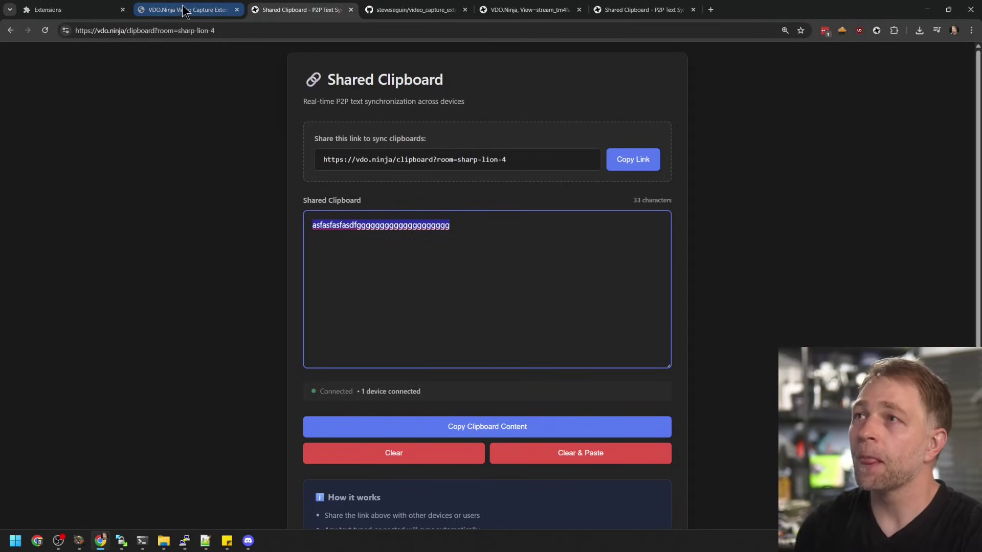
Switch to the VDO.Ninja Video Capture Extension tab and scroll to its top
click(151, 8)
scroll(204, 169, up, 10)
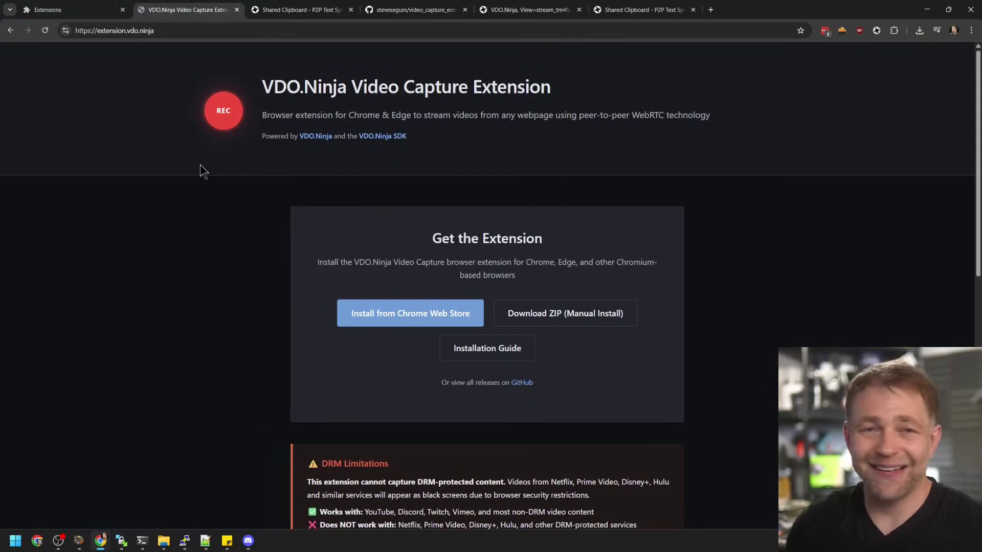